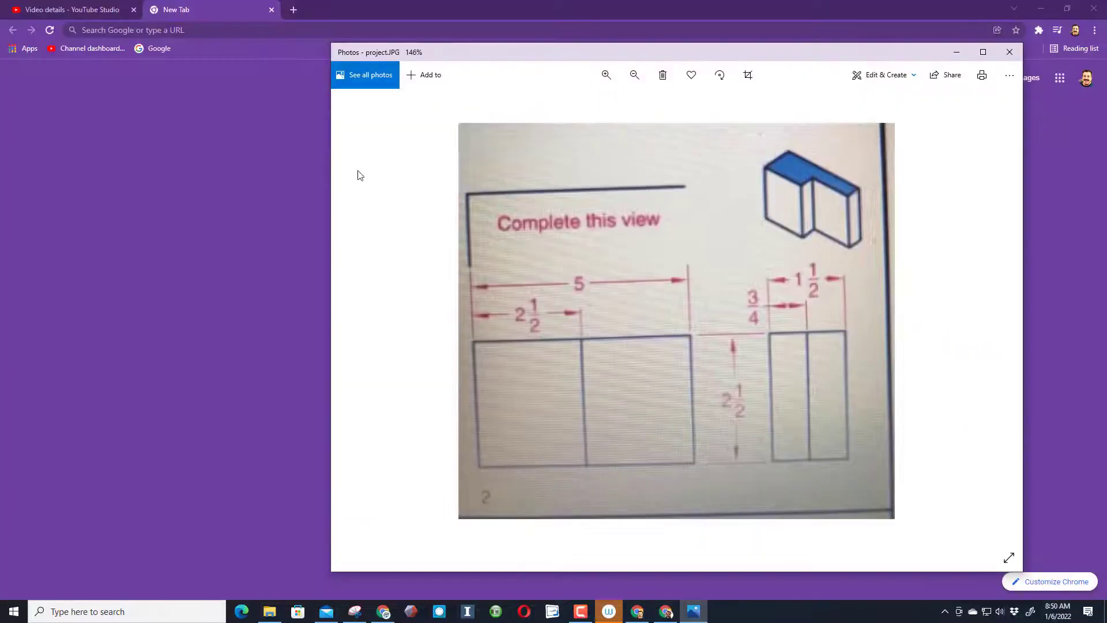
Search Google for 'tinkercad' in a new Chrome tab and follow the Login sitelink
{"action": "left_click", "coordinate": [251, 152]}
{"action": "left_click", "coordinate": [241, 33]}
{"action": "type", "text": "t"}
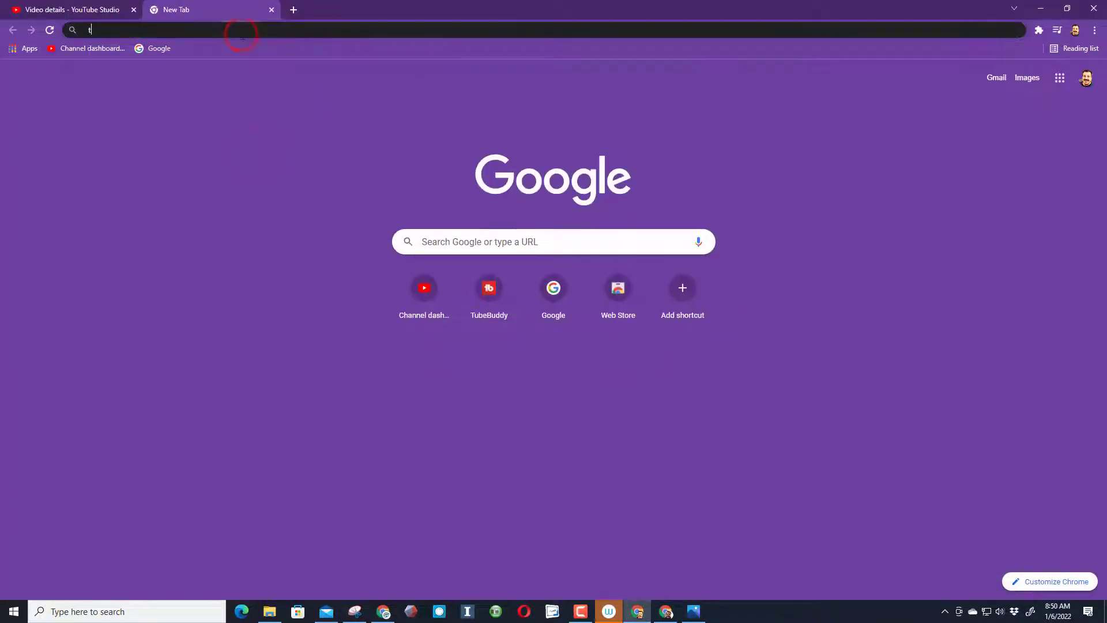
{"action": "type", "text": "inke"}
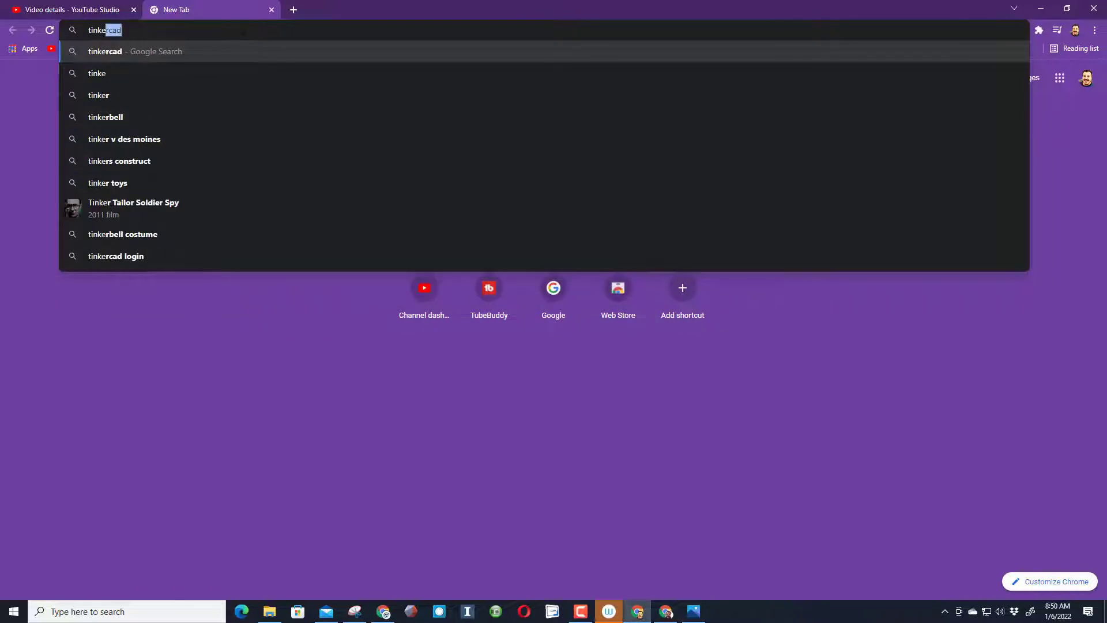
{"action": "key", "text": "Return"}
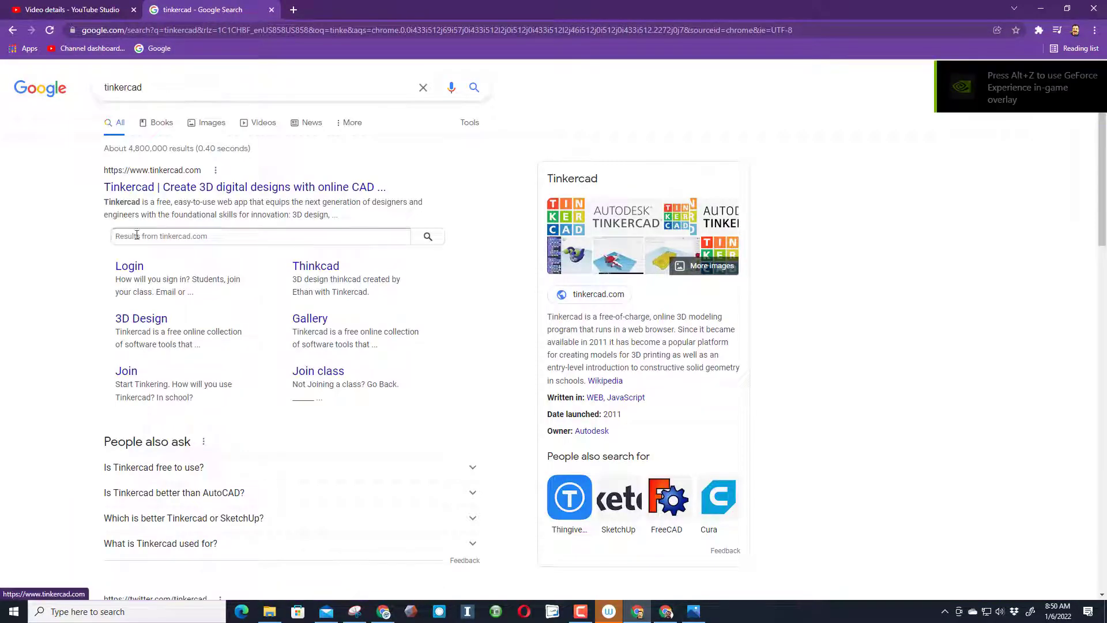
{"action": "left_click", "coordinate": [128, 267]}
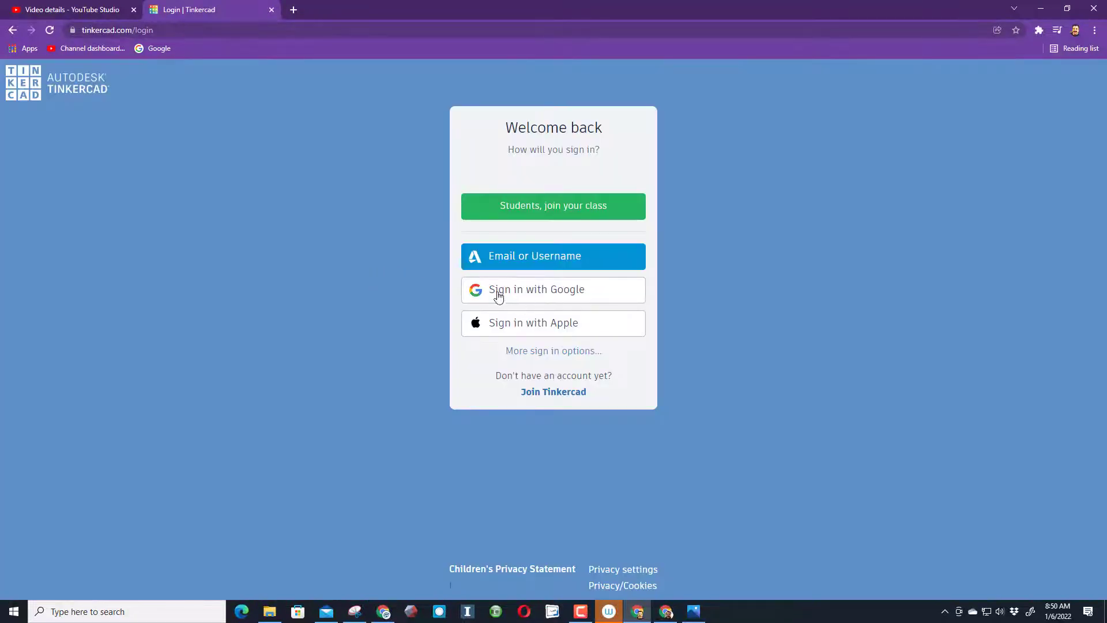
Sign in with the Google account, accept the Autodesk terms, and dismiss the Welcome popup
{"action": "left_click", "coordinate": [521, 289]}
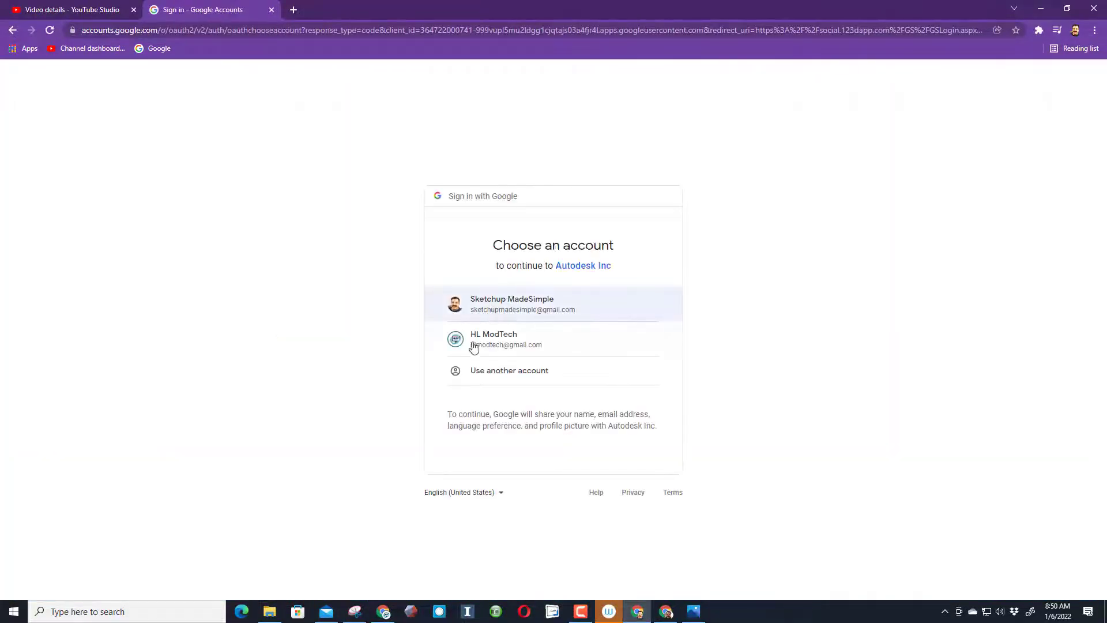
{"action": "left_click", "coordinate": [499, 312]}
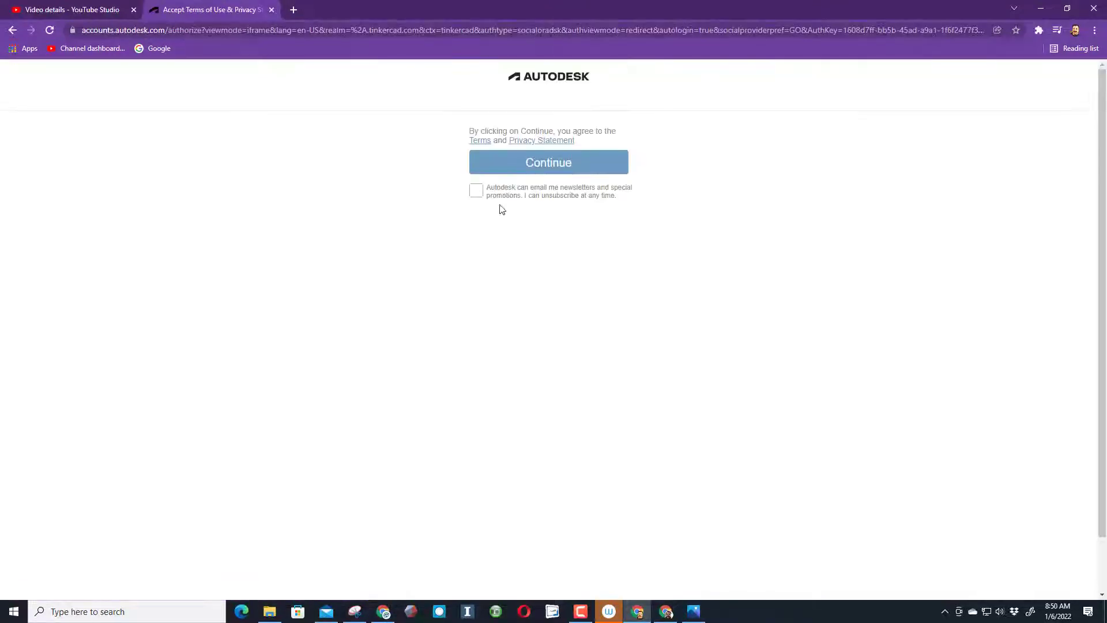
{"action": "left_click", "coordinate": [544, 162]}
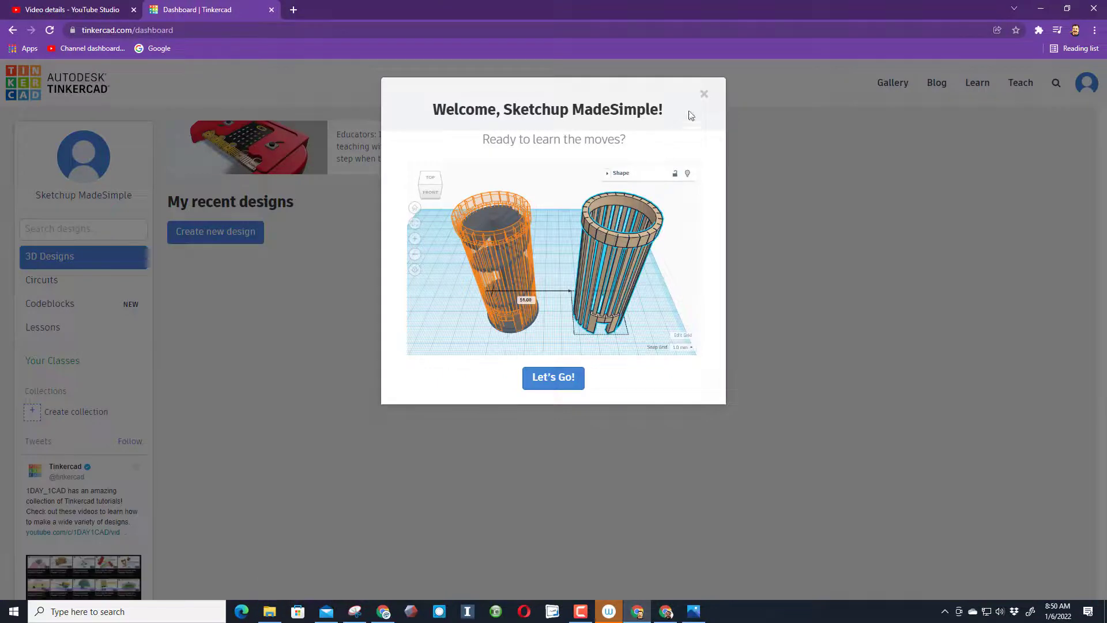
{"action": "left_click", "coordinate": [706, 95]}
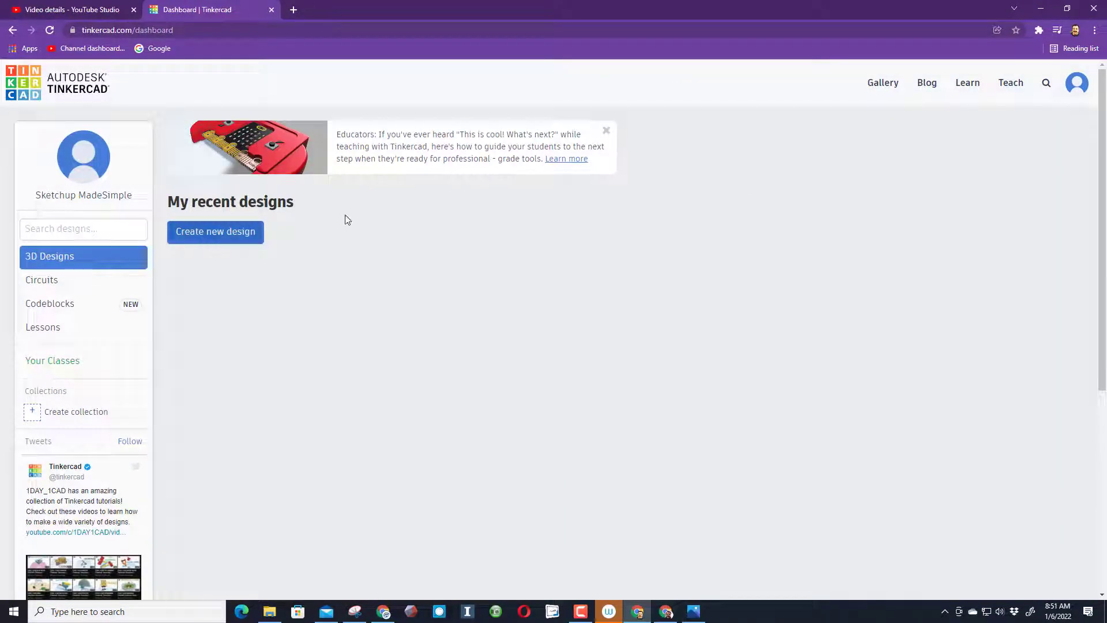
Create a new blank design and switch its grid units to Inches
{"action": "left_click", "coordinate": [216, 237]}
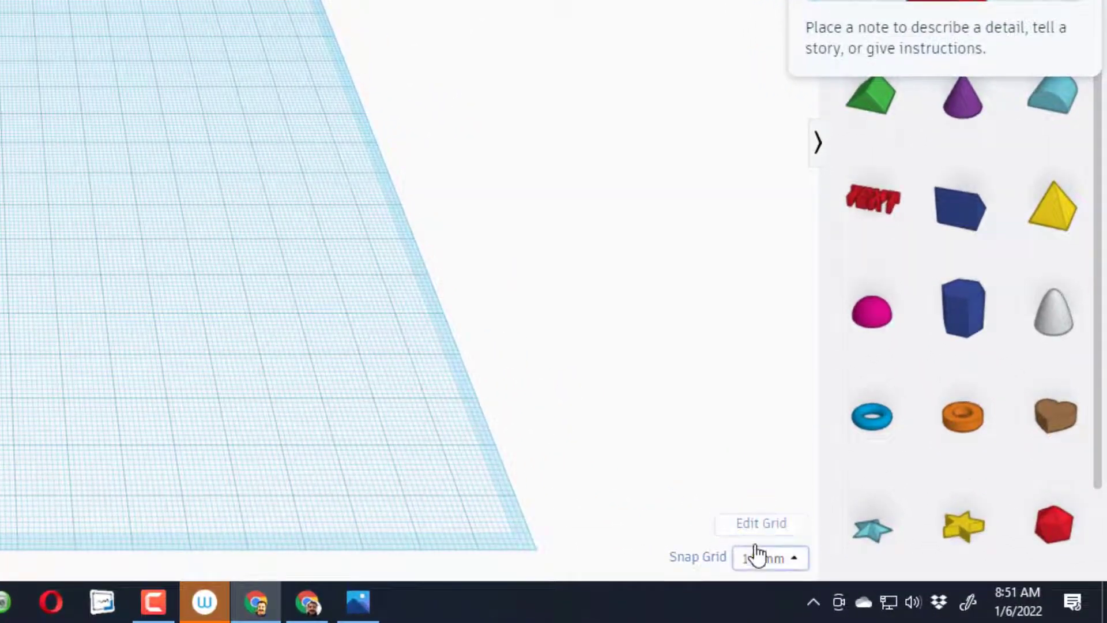
{"action": "left_click", "coordinate": [770, 524]}
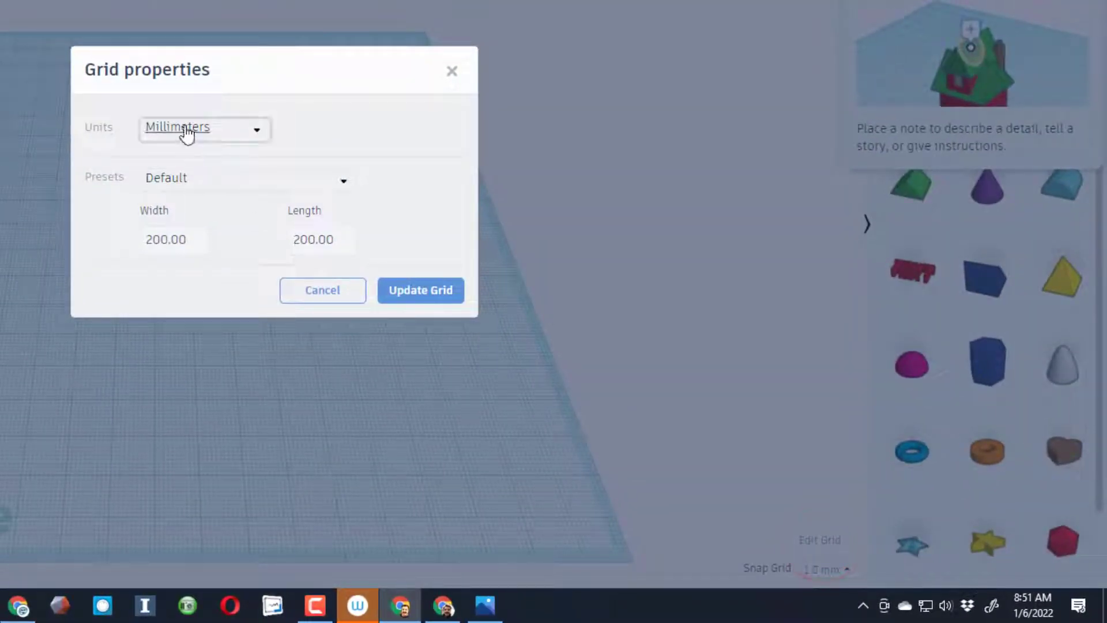
{"action": "left_click", "coordinate": [186, 128]}
{"action": "left_click", "coordinate": [178, 187]}
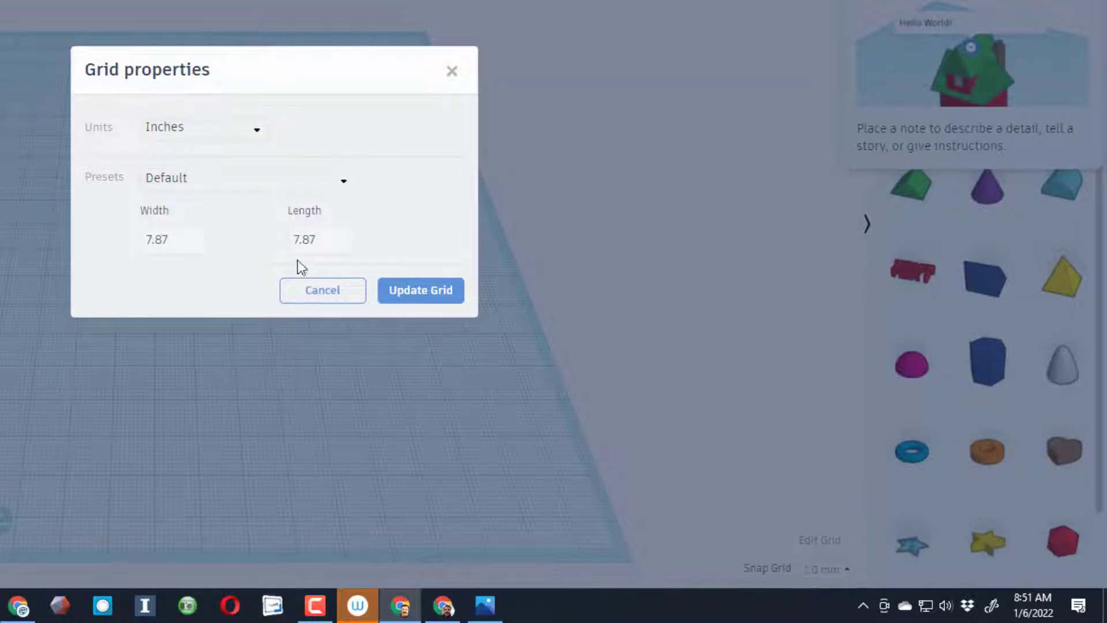
{"action": "left_click", "coordinate": [425, 291]}
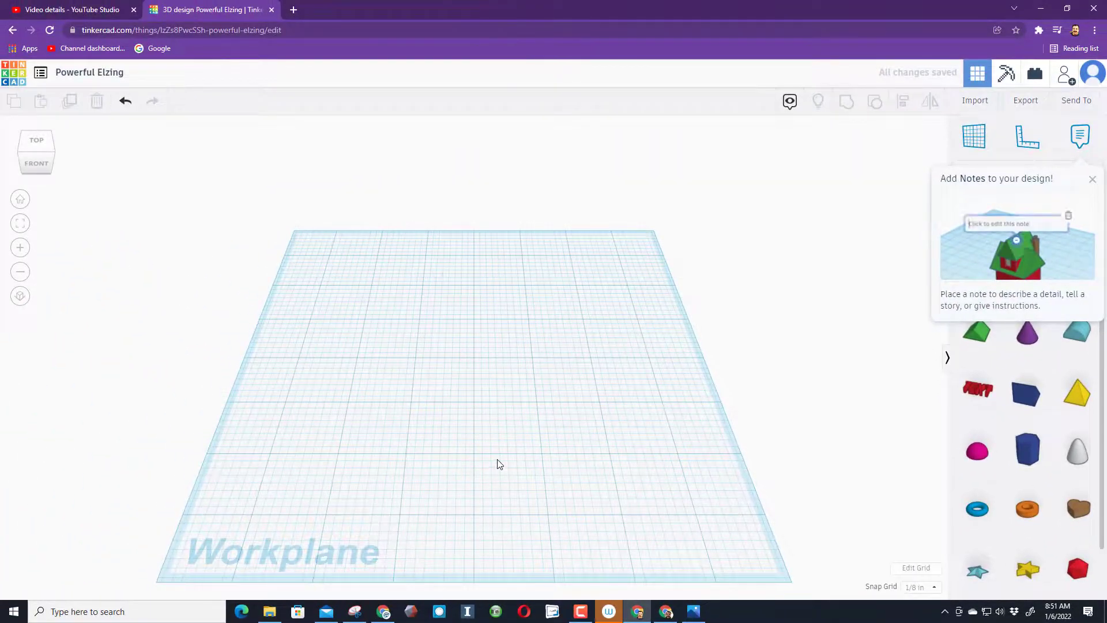
{"action": "key", "text": "alt+Tab"}
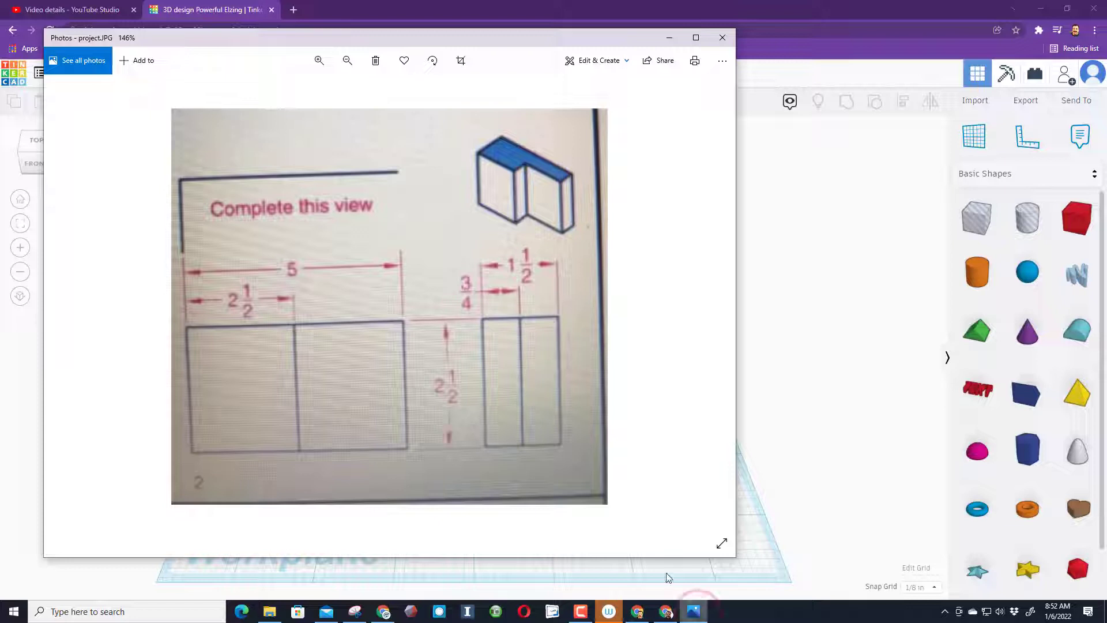
Drop a Box onto the workplane and set its length to 5 in
{"action": "left_click", "coordinate": [814, 353]}
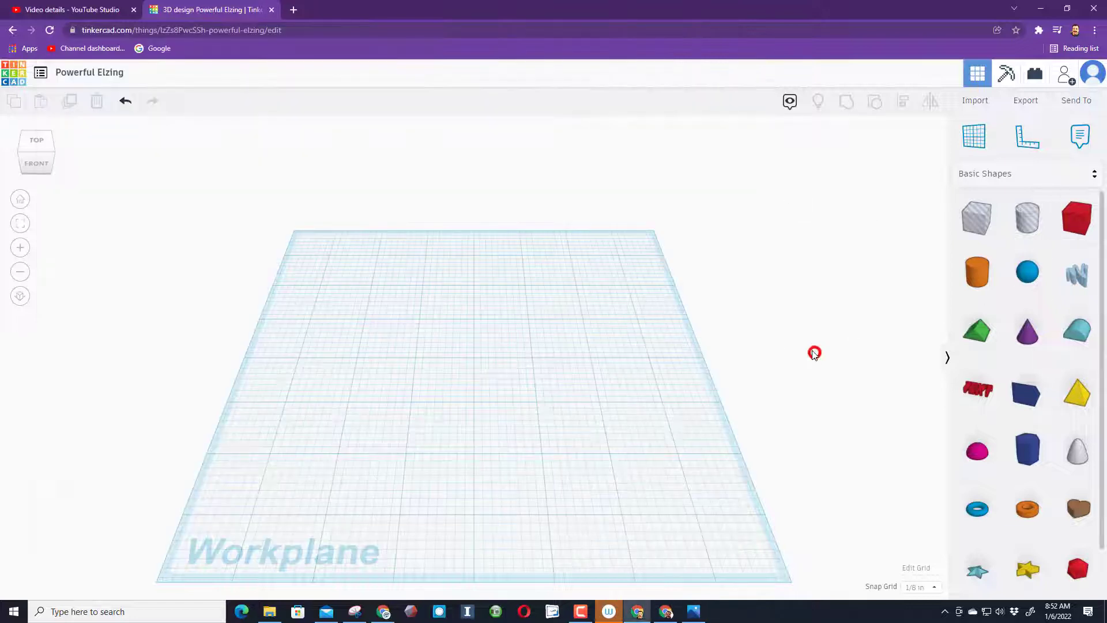
{"action": "left_click", "coordinate": [1086, 222]}
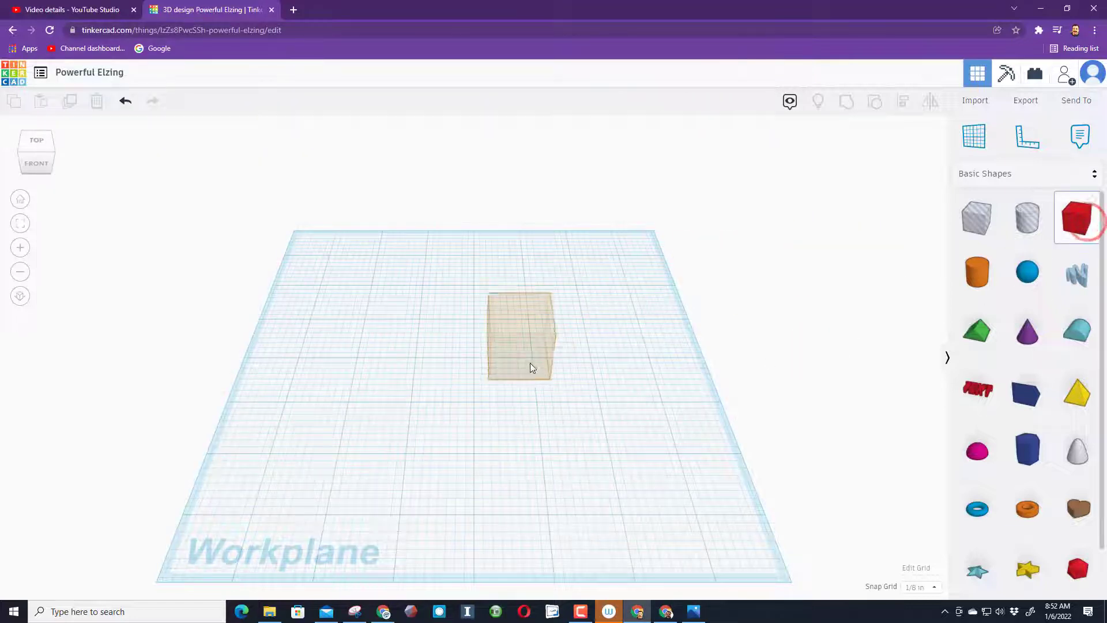
{"action": "left_click", "coordinate": [526, 369]}
{"action": "left_click", "coordinate": [535, 384]}
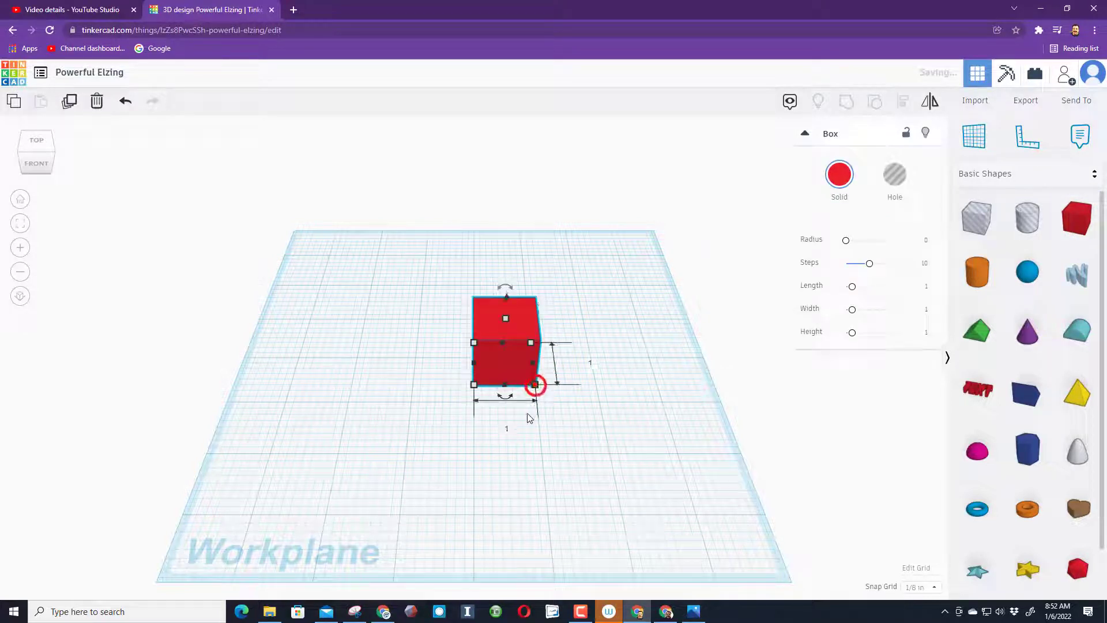
{"action": "left_click", "coordinate": [505, 427]}
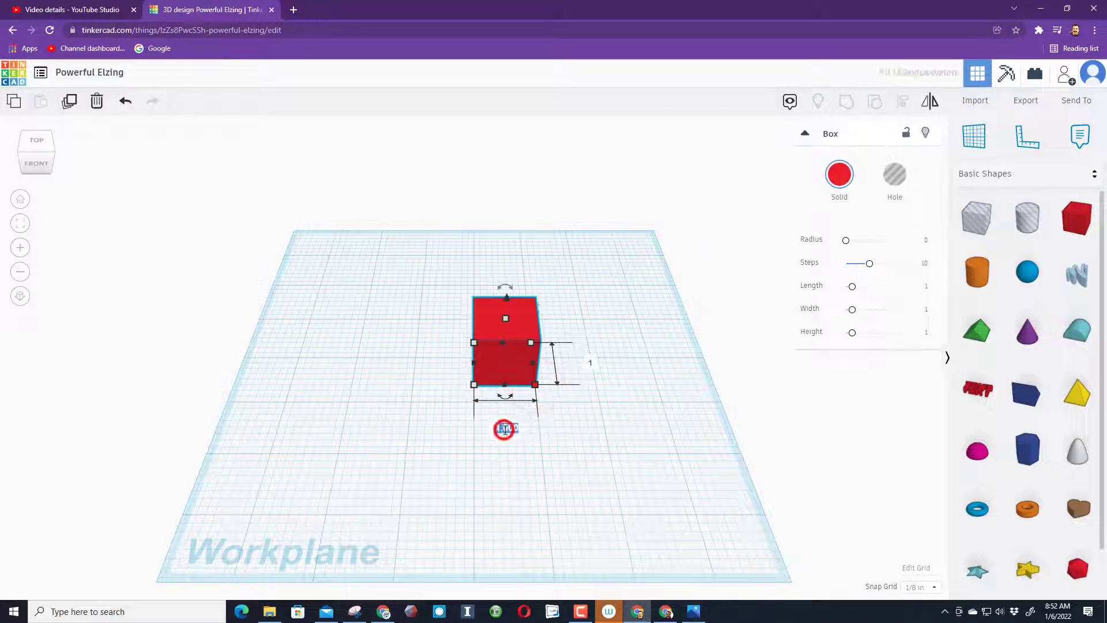
{"action": "type", "text": "5"}
{"action": "key", "text": "Return"}
Move the box left and set its width to ¾ in
{"action": "left_click_drag", "start_coordinate": [535, 362], "coordinate": [385, 351]}
{"action": "left_click", "coordinate": [580, 407]}
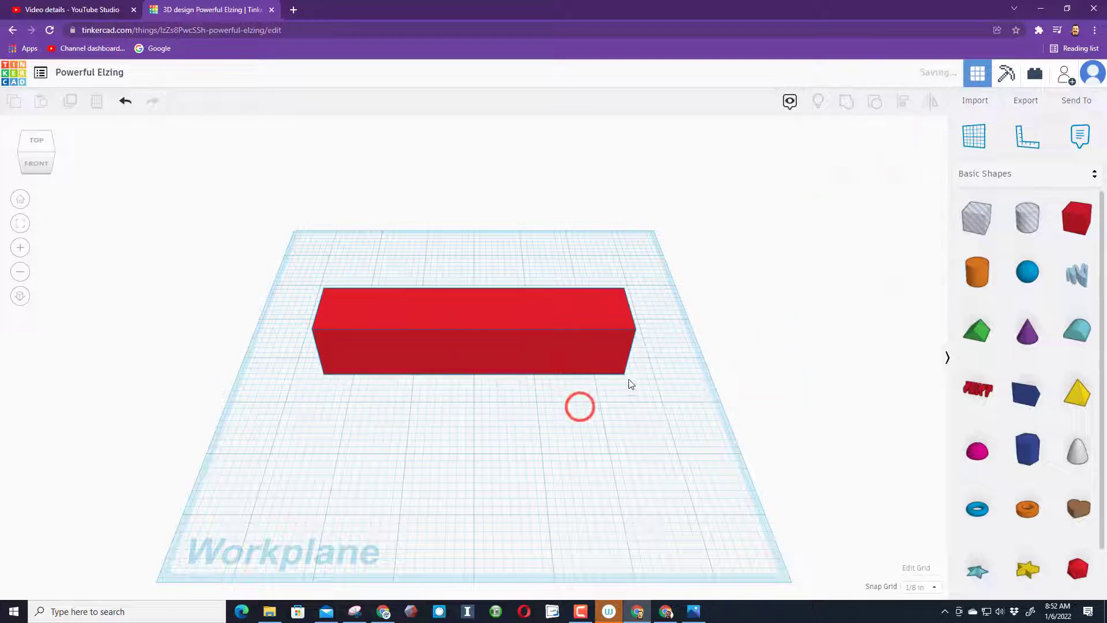
{"action": "left_click", "coordinate": [629, 369]}
{"action": "left_click", "coordinate": [624, 373]}
{"action": "left_click", "coordinate": [676, 352]}
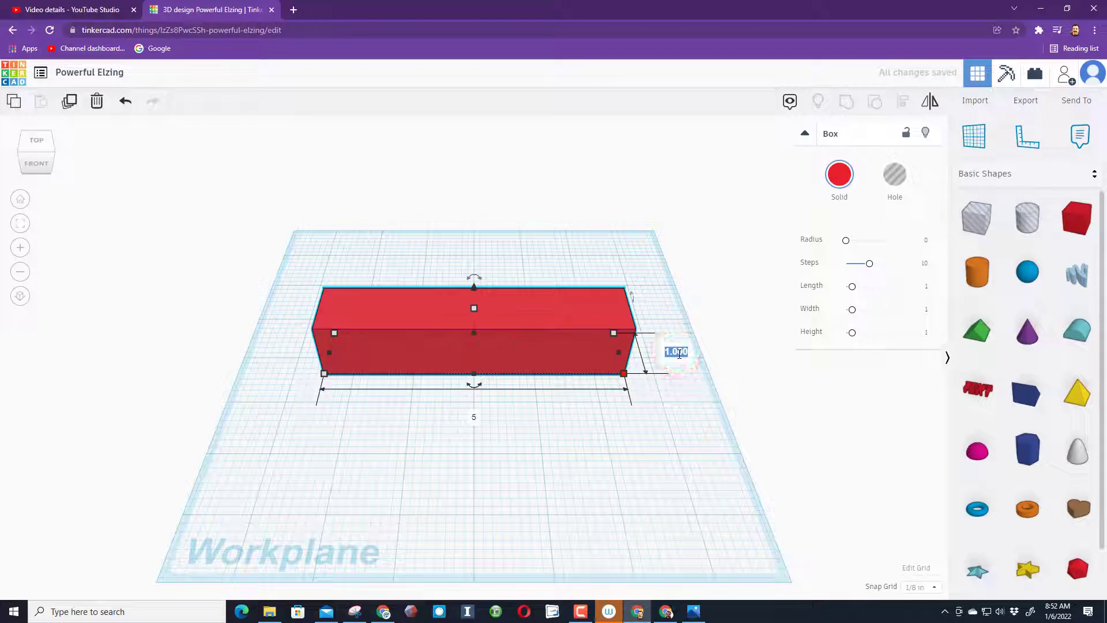
{"action": "key", "text": "BackSpace"}
{"action": "key", "text": "Return"}
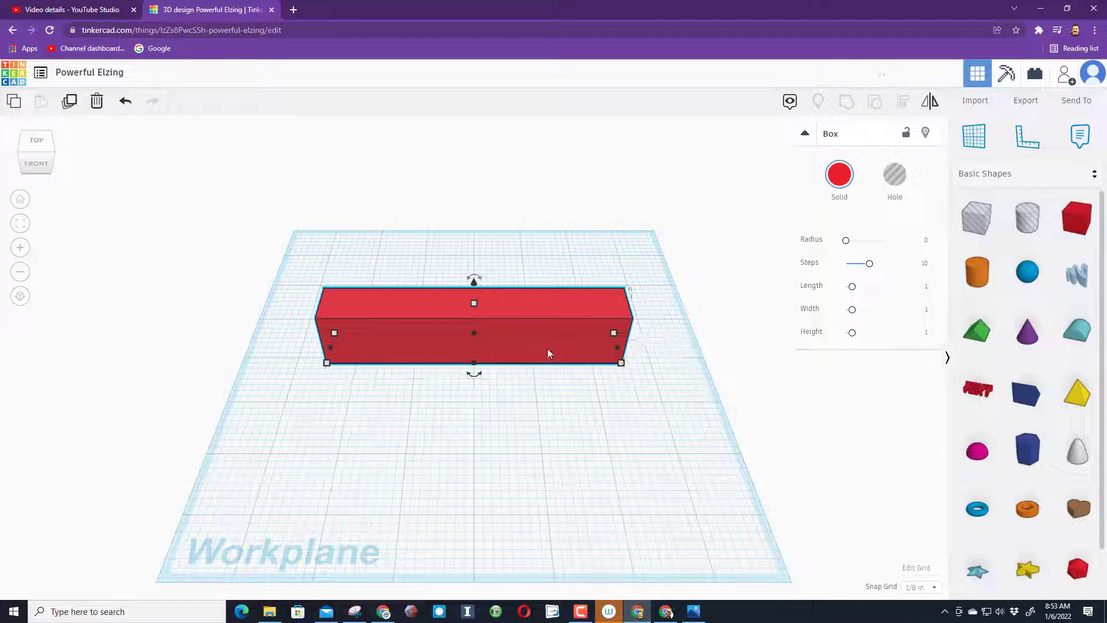
Move the box front-left and set its height to 2.5 in
{"action": "left_click_drag", "start_coordinate": [440, 339], "coordinate": [404, 380]}
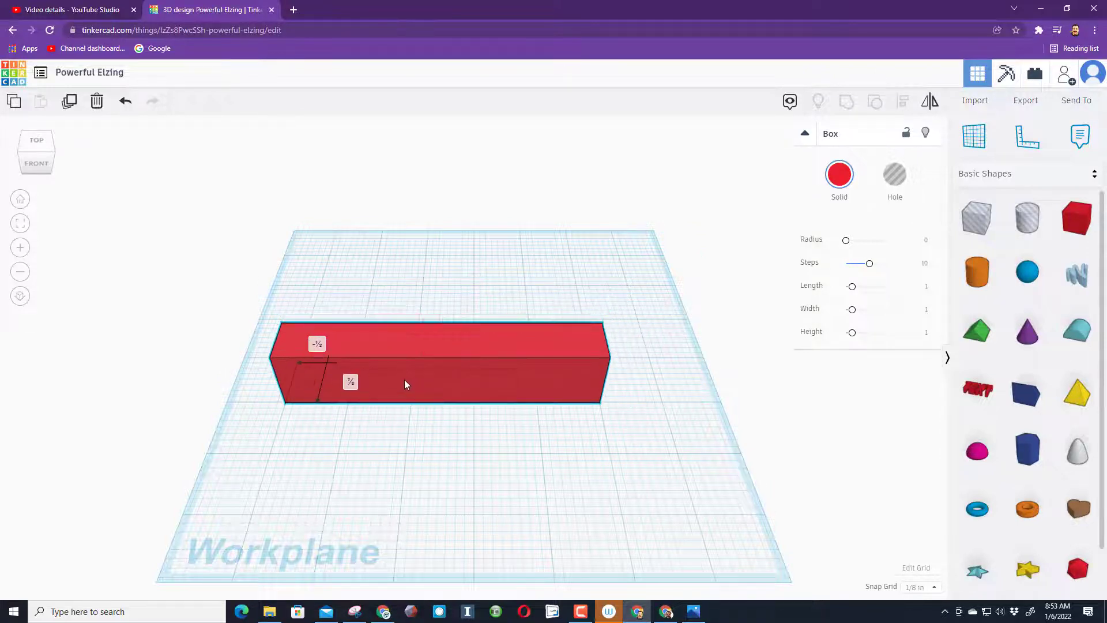
{"action": "right_click_drag", "start_coordinate": [588, 432], "coordinate": [509, 398]}
{"action": "left_click", "coordinate": [430, 310]}
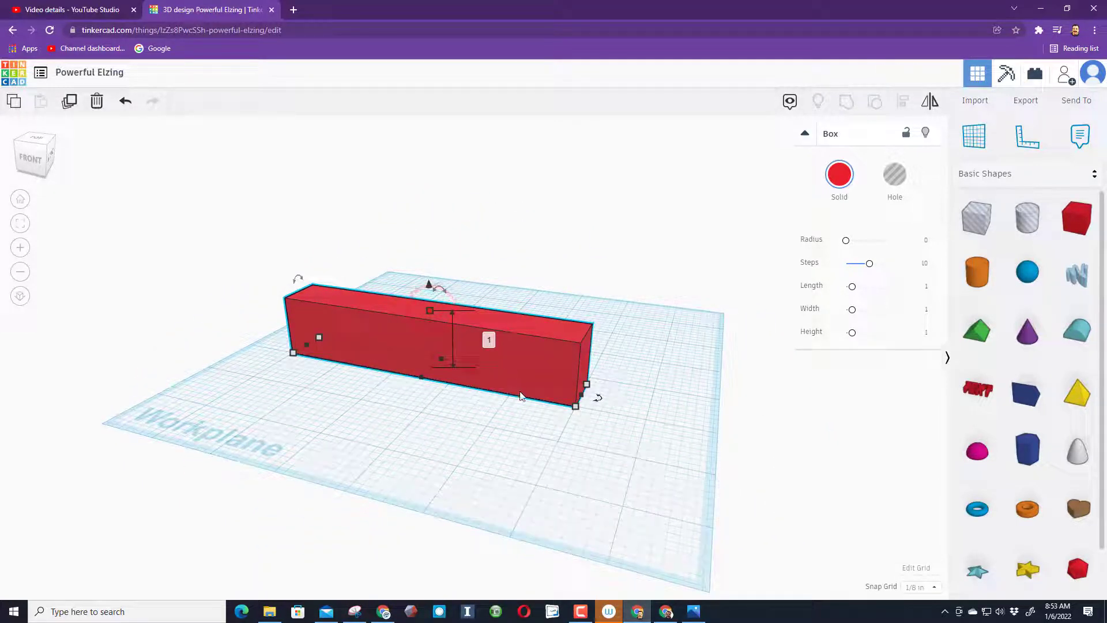
{"action": "left_click", "coordinate": [490, 340]}
{"action": "type", "text": "2.5"}
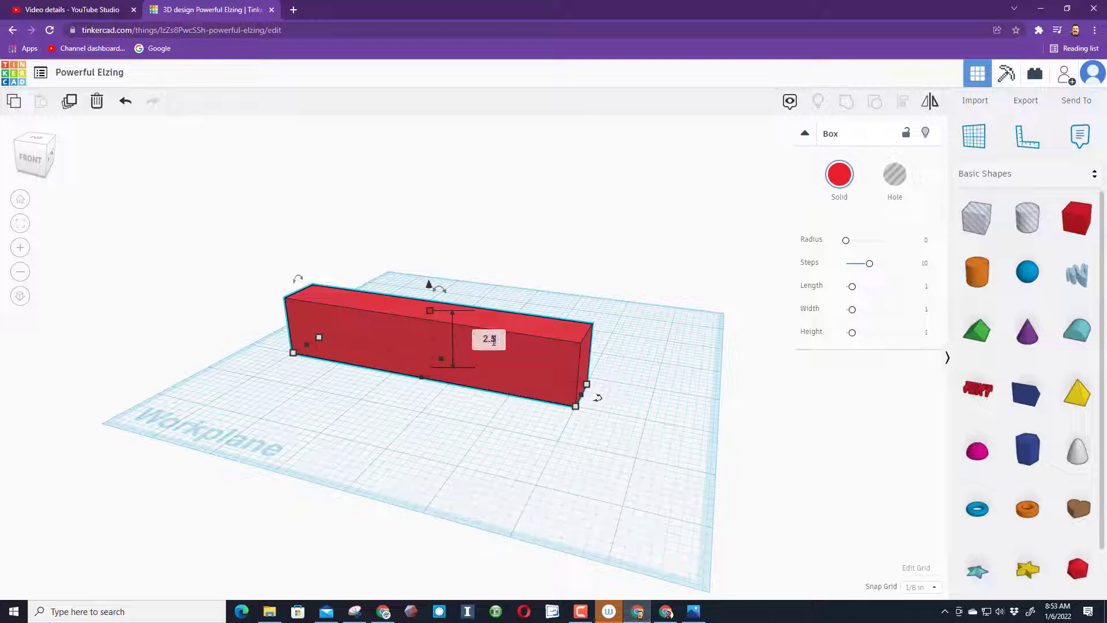
{"action": "key", "text": "Return"}
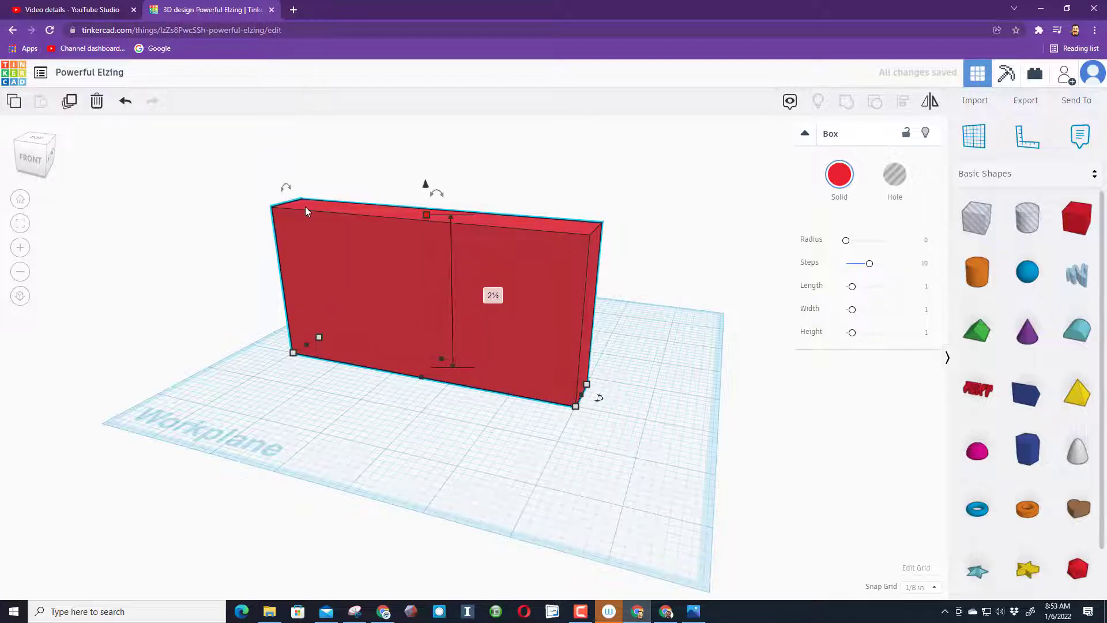
Check the reference drawing, then select the box's ¾ in width value for editing
{"action": "key", "text": "alt+Tab"}
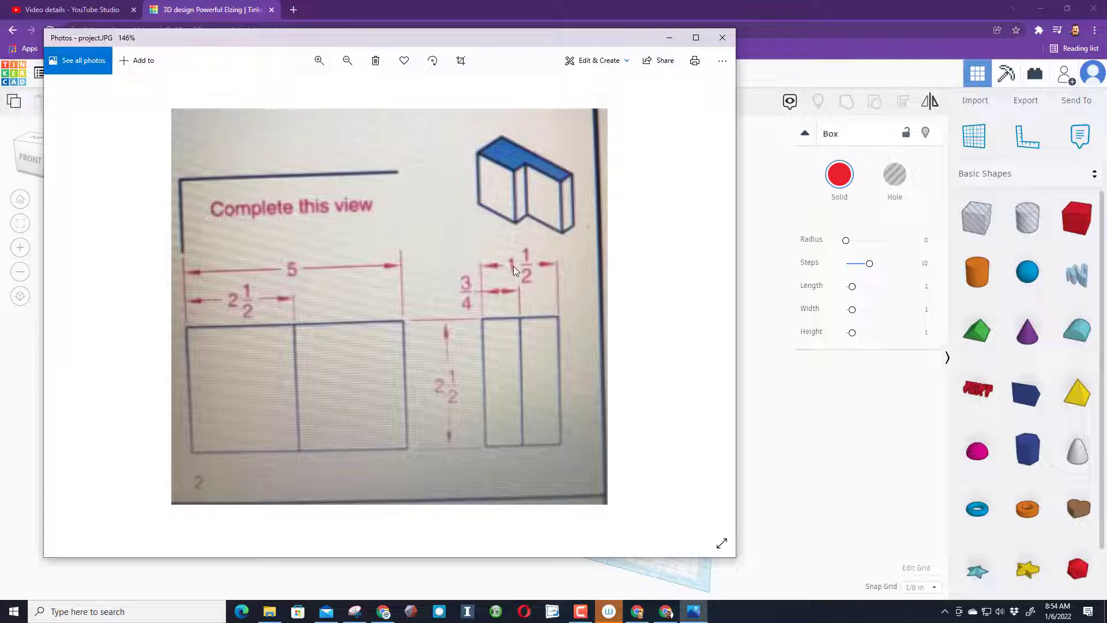
{"action": "left_click", "coordinate": [750, 198]}
{"action": "left_click", "coordinate": [575, 406]}
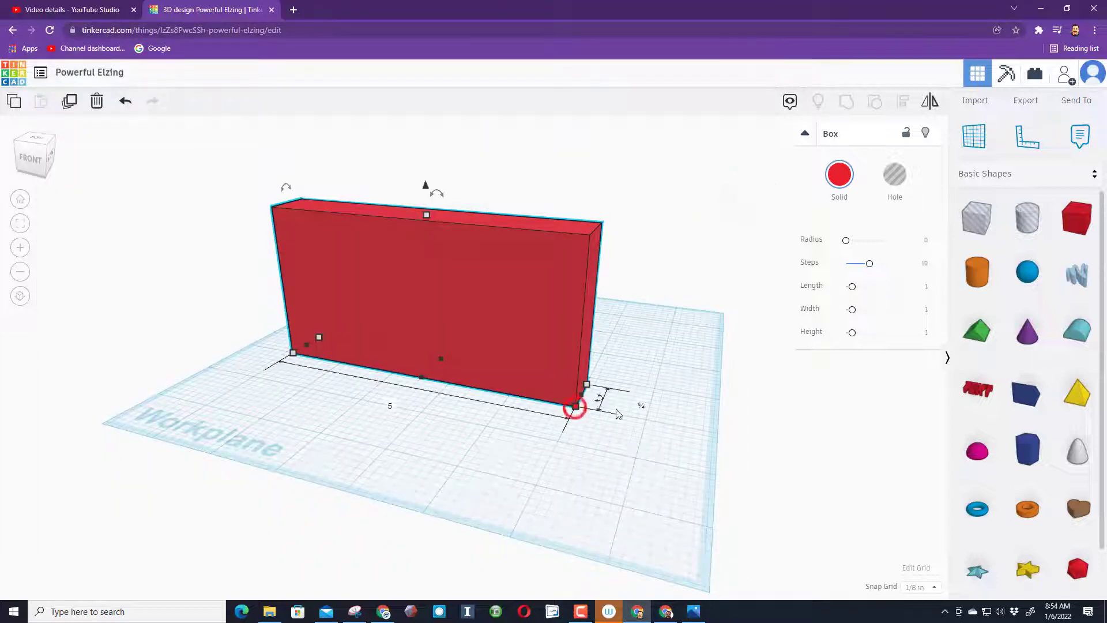
{"action": "left_click", "coordinate": [641, 405]}
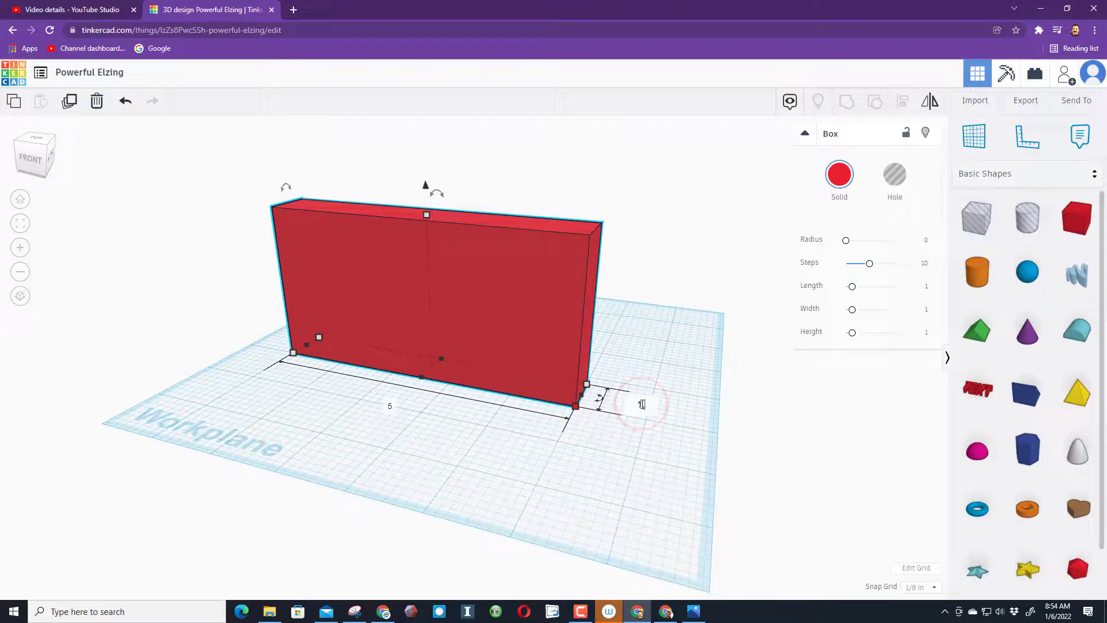
Change the red box width to 1.5 in and add a Box Hole 2.5 in tall
{"action": "type", "text": "1.5"}
{"action": "key", "text": "Return"}
{"action": "left_click_drag", "start_coordinate": [976, 218], "coordinate": [558, 455]}
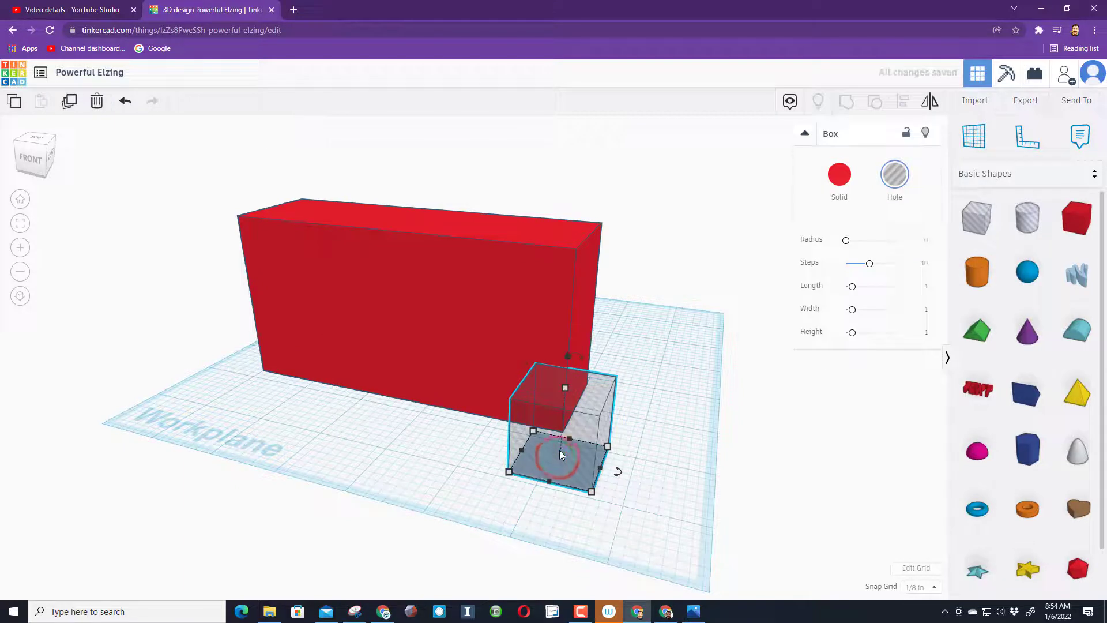
{"action": "mouse_move", "coordinate": [566, 387]}
{"action": "left_click", "coordinate": [627, 423]}
{"action": "type", "text": "2"}
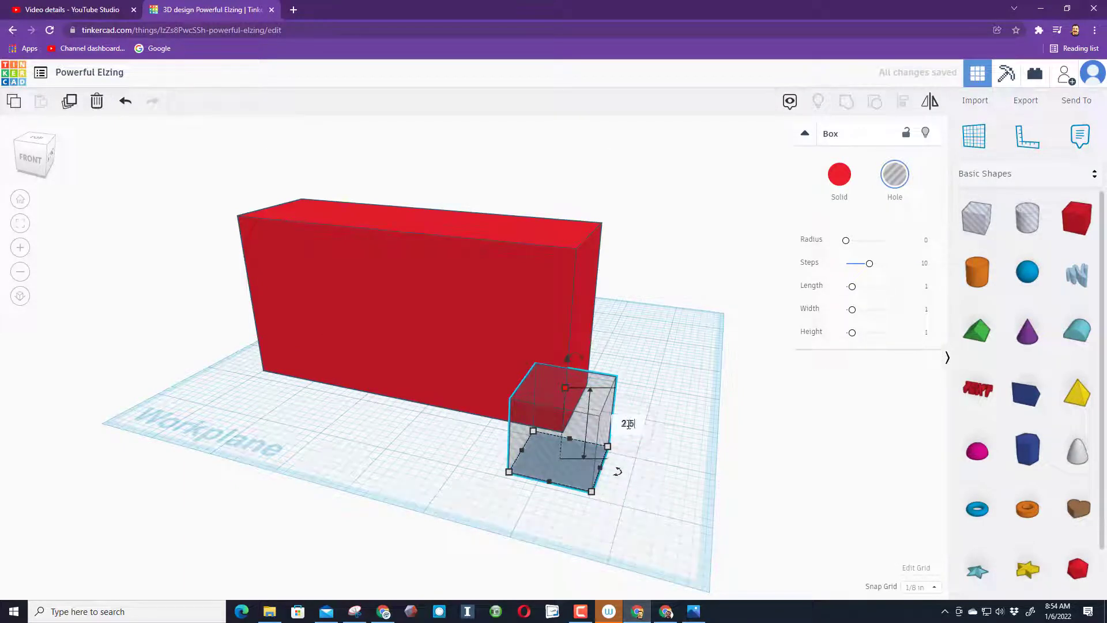
{"action": "type", "text": ".5"}
{"action": "key", "text": "Return"}
Make the hole box ¾ in wide and 2.5 in long
{"action": "left_click", "coordinate": [592, 490]}
{"action": "left_click", "coordinate": [664, 482]}
{"action": "type", "text": "75"}
{"action": "key", "text": "Return"}
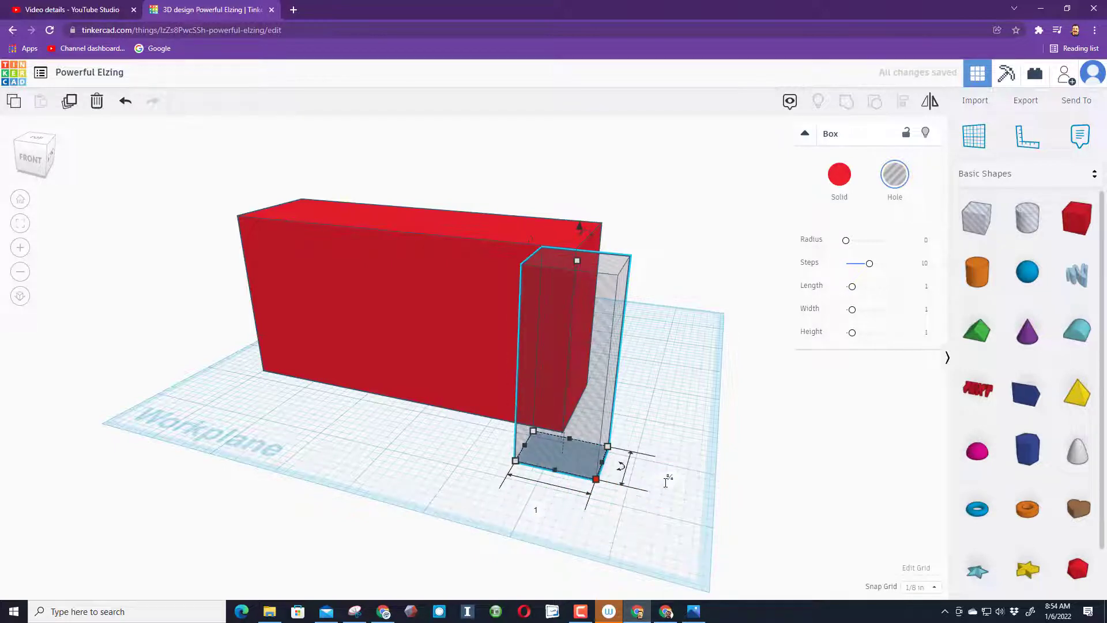
{"action": "left_click", "coordinate": [535, 510]}
{"action": "type", "text": "2.5"}
{"action": "key", "text": "Return"}
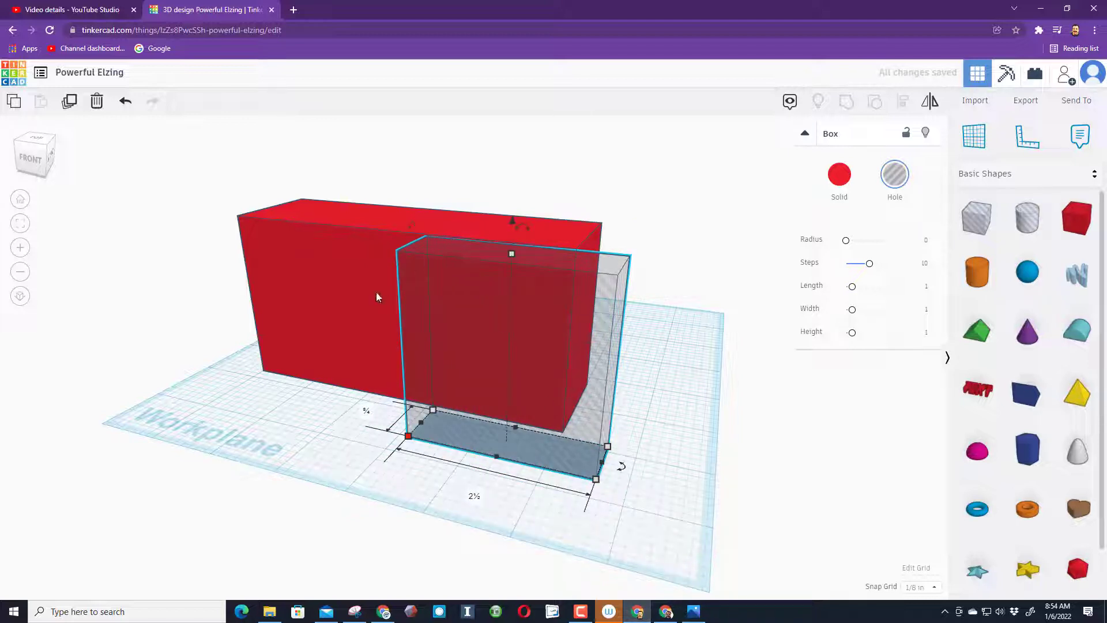
Select both boxes and align the hole flush to the red box's end, using the red box as reference
{"action": "left_click", "coordinate": [46, 147]}
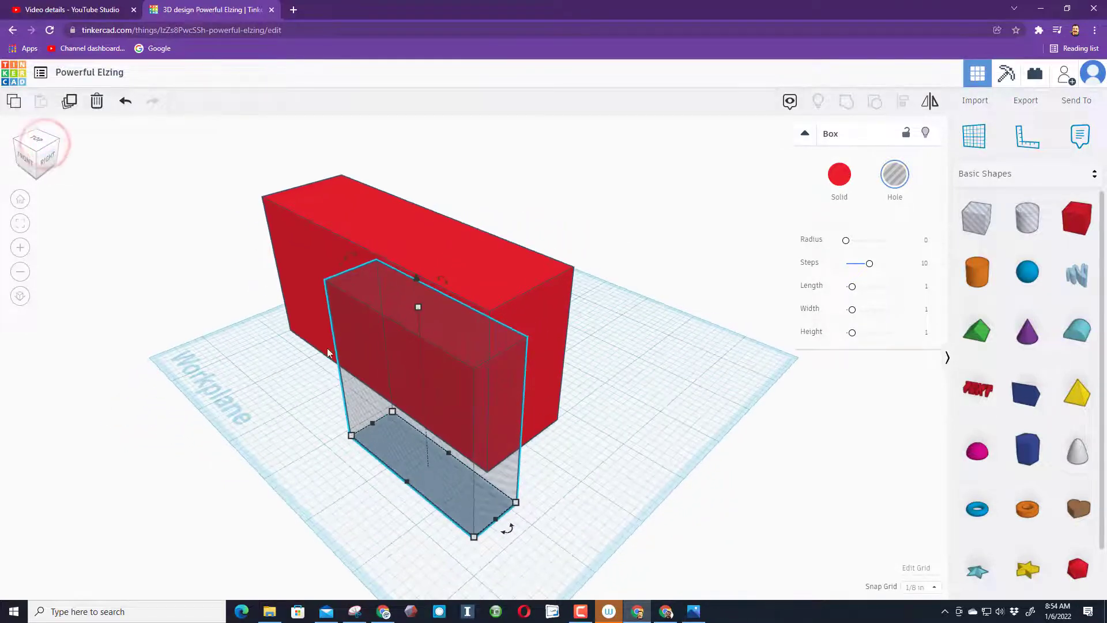
{"action": "left_click_drag", "start_coordinate": [626, 229], "coordinate": [401, 427]}
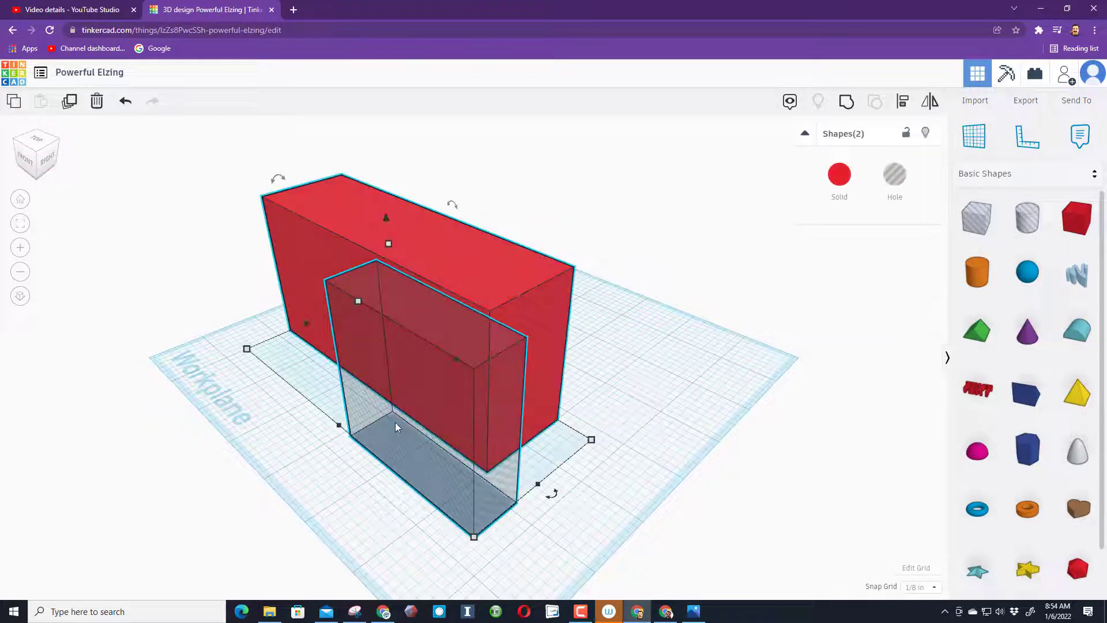
{"action": "left_click", "coordinate": [669, 276]}
{"action": "left_click_drag", "start_coordinate": [675, 249], "coordinate": [396, 414]}
{"action": "left_click", "coordinate": [903, 104]}
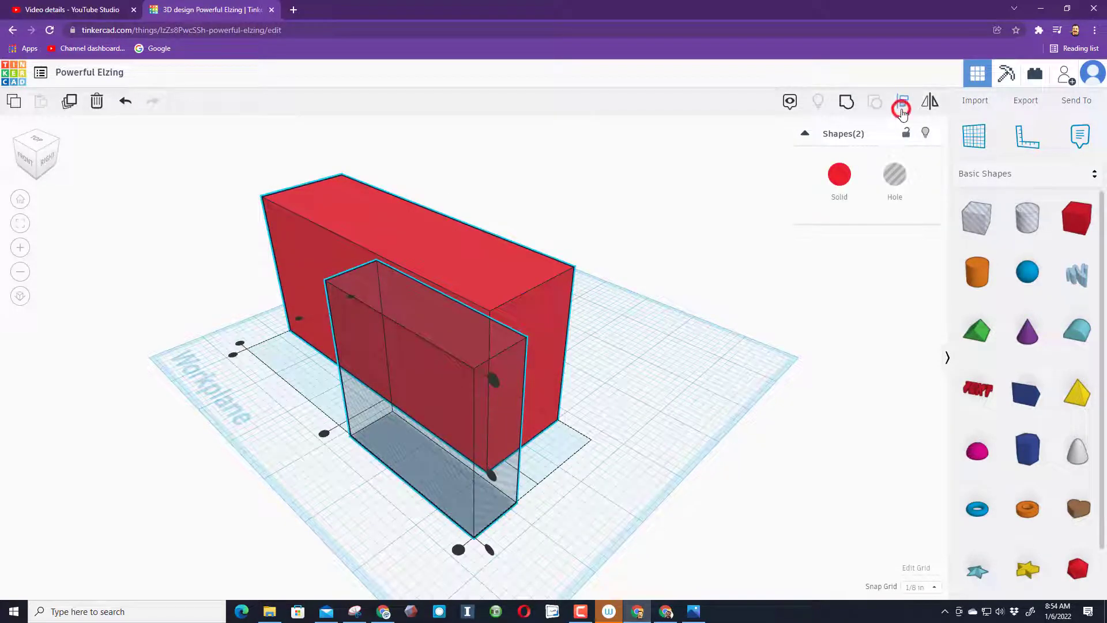
{"action": "left_click", "coordinate": [460, 256]}
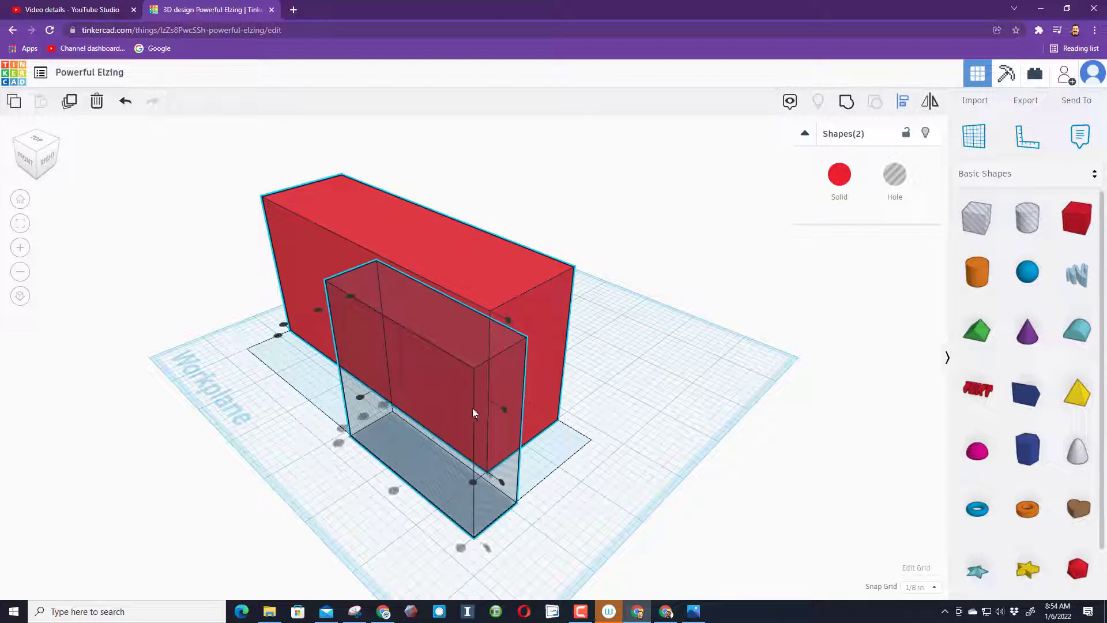
{"action": "left_click", "coordinate": [473, 483]}
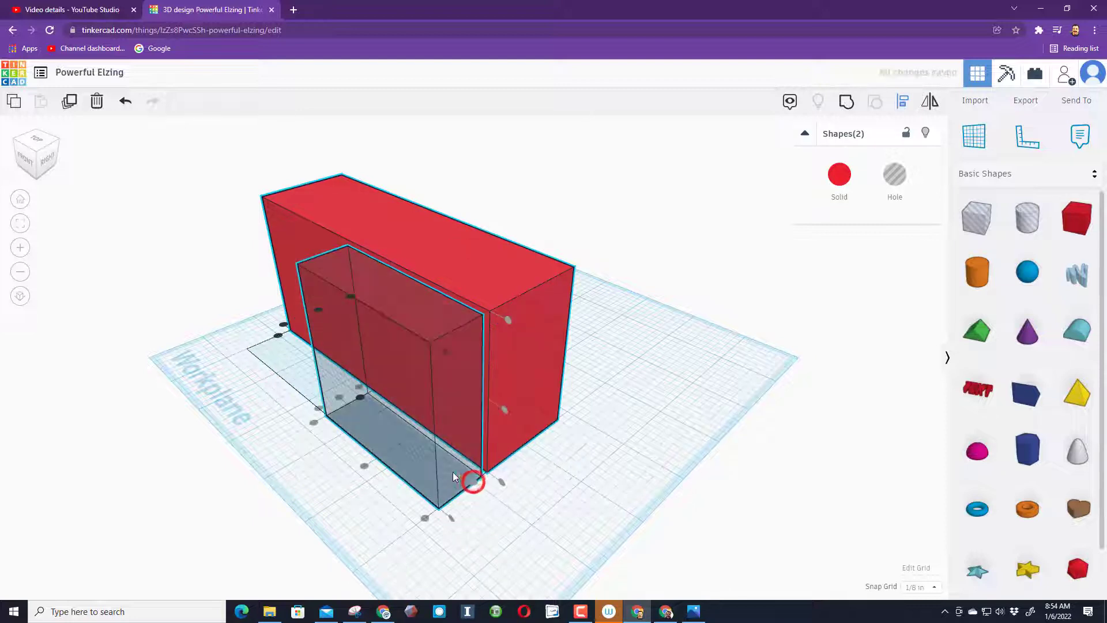
{"action": "left_click", "coordinate": [29, 149]}
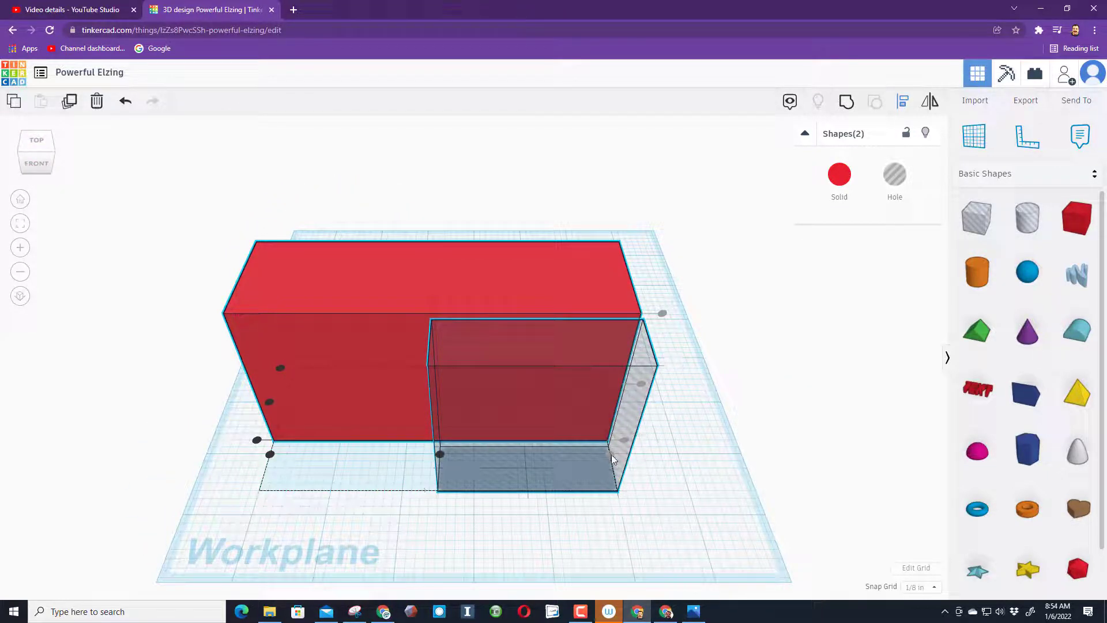
{"action": "left_click", "coordinate": [20, 150]}
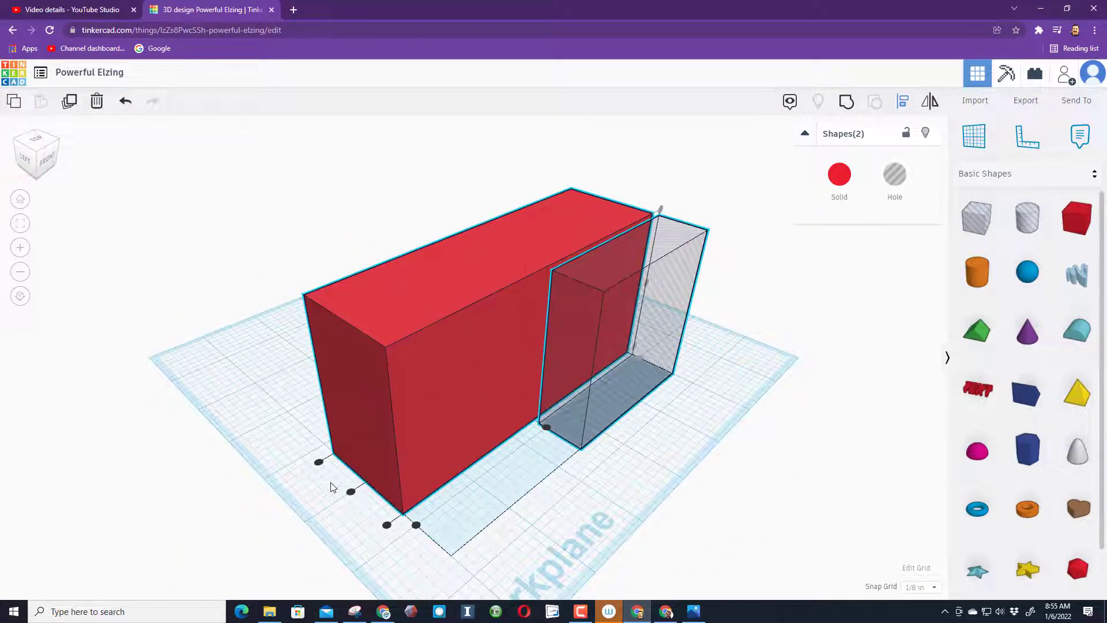
Finish aligning, select the hole and red box, and group them into one notched solid
{"action": "left_click", "coordinate": [387, 526]}
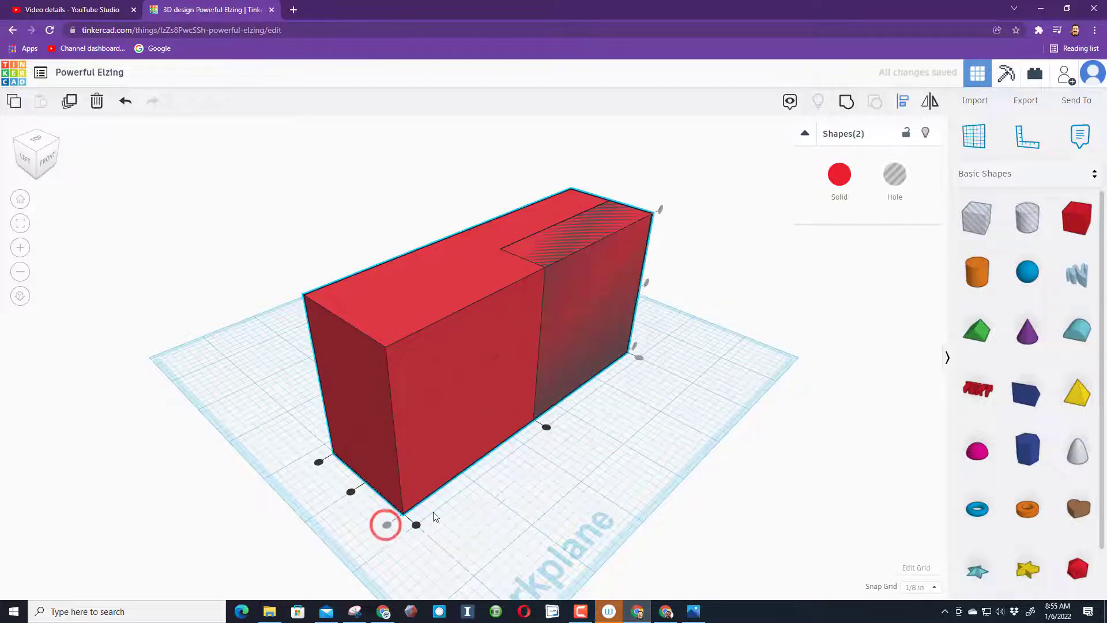
{"action": "left_click", "coordinate": [542, 489]}
{"action": "right_click_drag", "start_coordinate": [623, 457], "coordinate": [632, 429]}
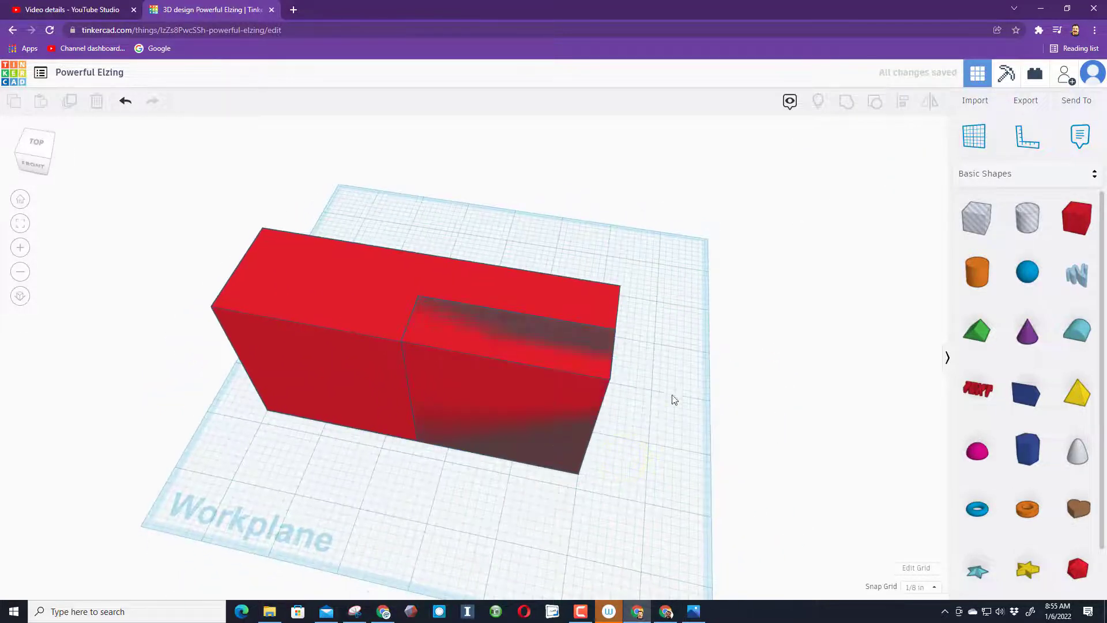
{"action": "left_click_drag", "start_coordinate": [669, 310], "coordinate": [466, 423]}
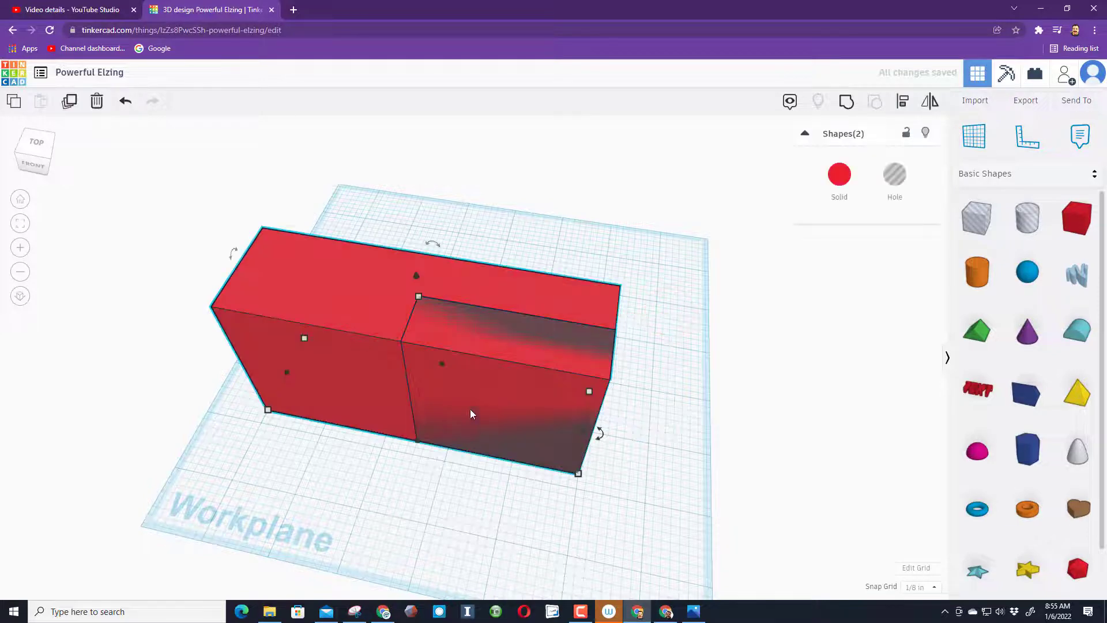
{"action": "left_click", "coordinate": [847, 101]}
{"action": "right_click_drag", "start_coordinate": [625, 368], "coordinate": [665, 320]}
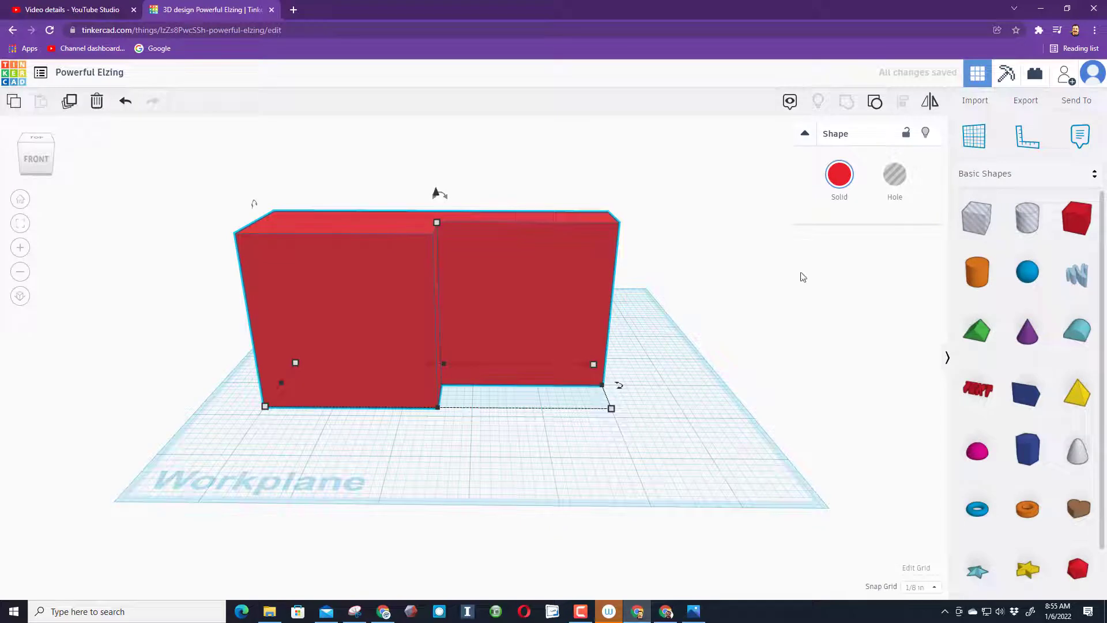
Place the Ruler with its origin on the block's front-left corner
{"action": "left_click", "coordinate": [1019, 153]}
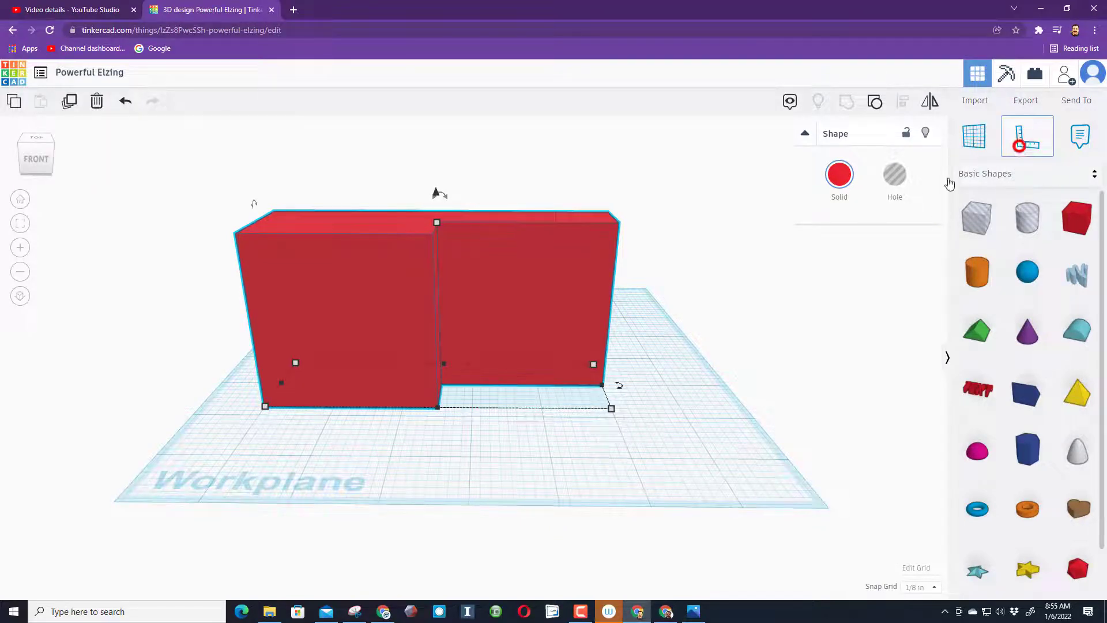
{"action": "left_click", "coordinate": [252, 409]}
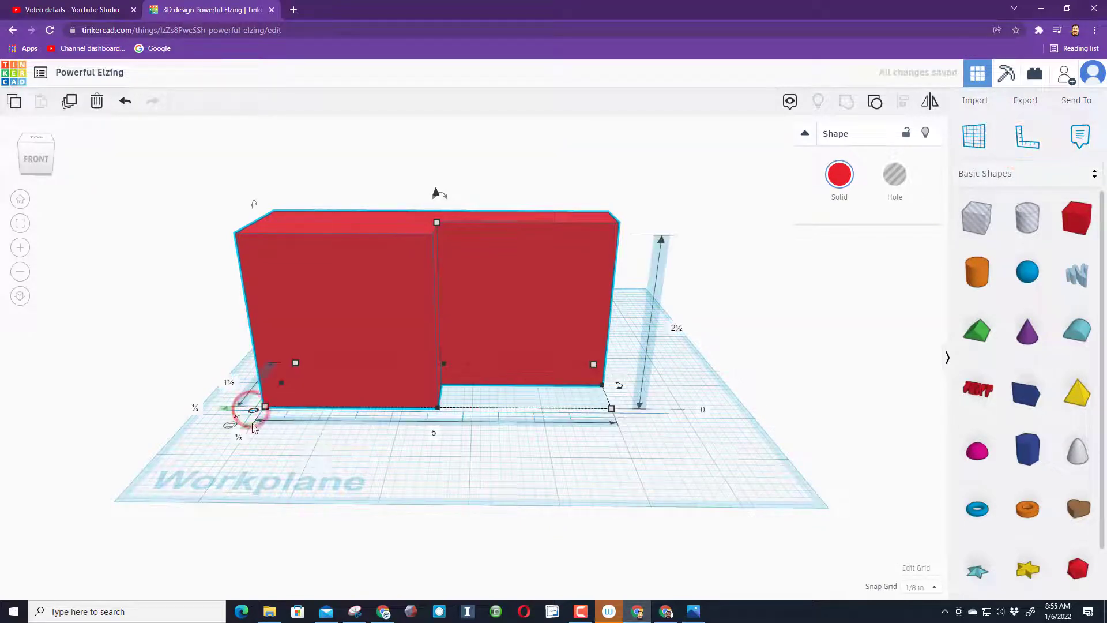
{"action": "scroll", "coordinate": [248, 410], "scroll_direction": "up", "scroll_amount": 3}
{"action": "left_click_drag", "start_coordinate": [157, 434], "coordinate": [173, 429]}
{"action": "scroll", "coordinate": [208, 468], "scroll_direction": "up", "scroll_amount": 1}
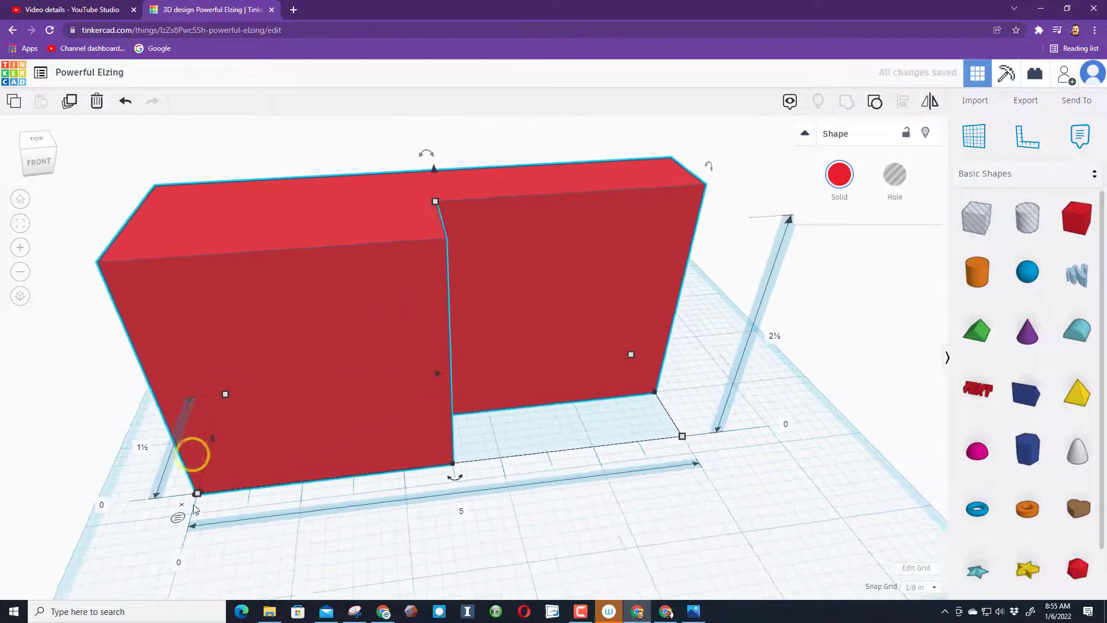
Orbit around the block to check its measurements from front-right and right-side views
{"action": "right_click_drag", "start_coordinate": [431, 511], "coordinate": [290, 316]}
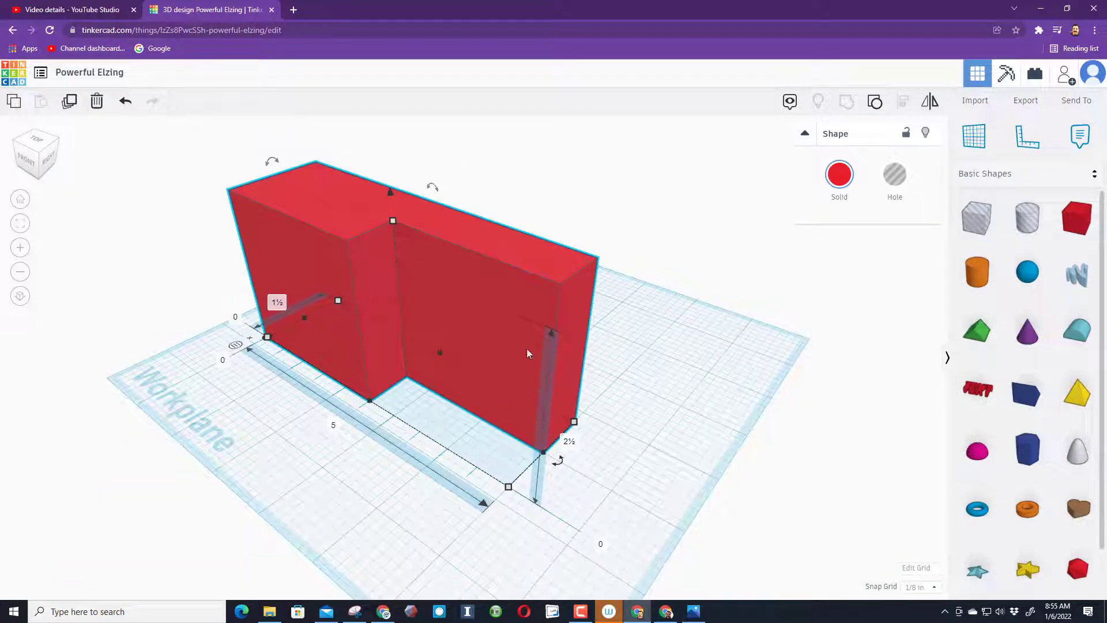
{"action": "right_click_drag", "start_coordinate": [622, 496], "coordinate": [573, 484]}
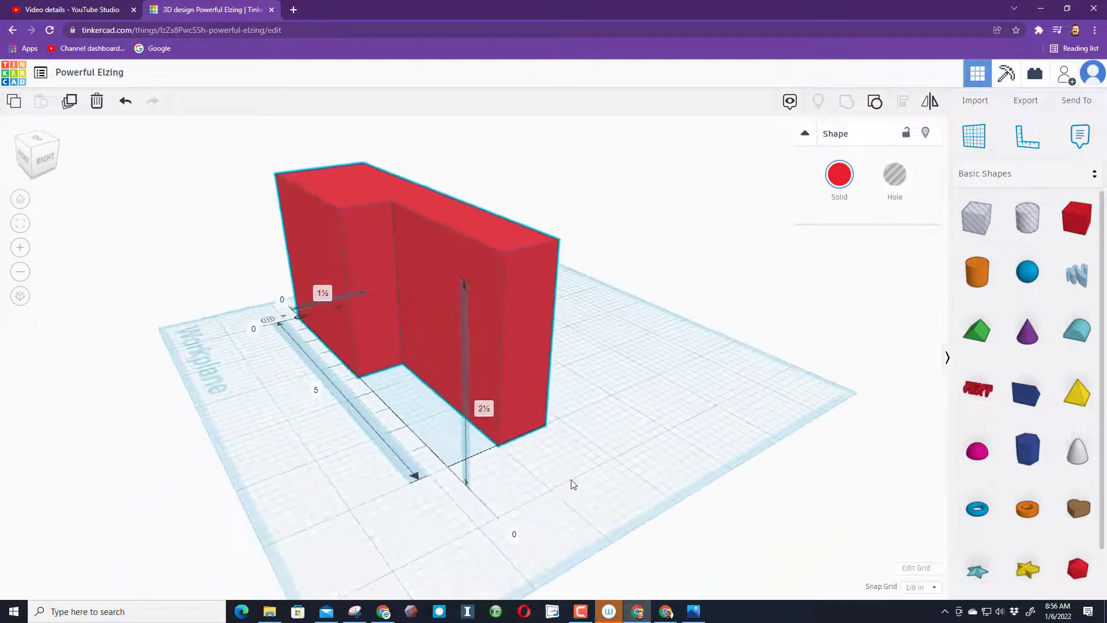
{"action": "left_click_drag", "start_coordinate": [264, 363], "coordinate": [404, 430]}
{"action": "right_click_drag", "start_coordinate": [548, 473], "coordinate": [364, 400]}
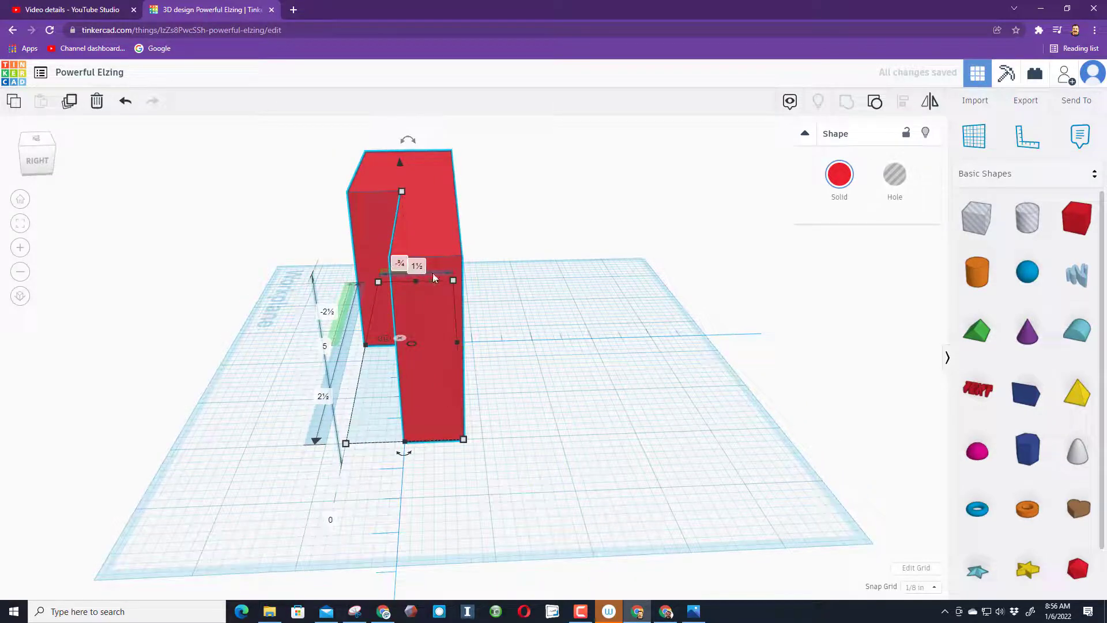
{"action": "right_click_drag", "start_coordinate": [367, 454], "coordinate": [517, 492]}
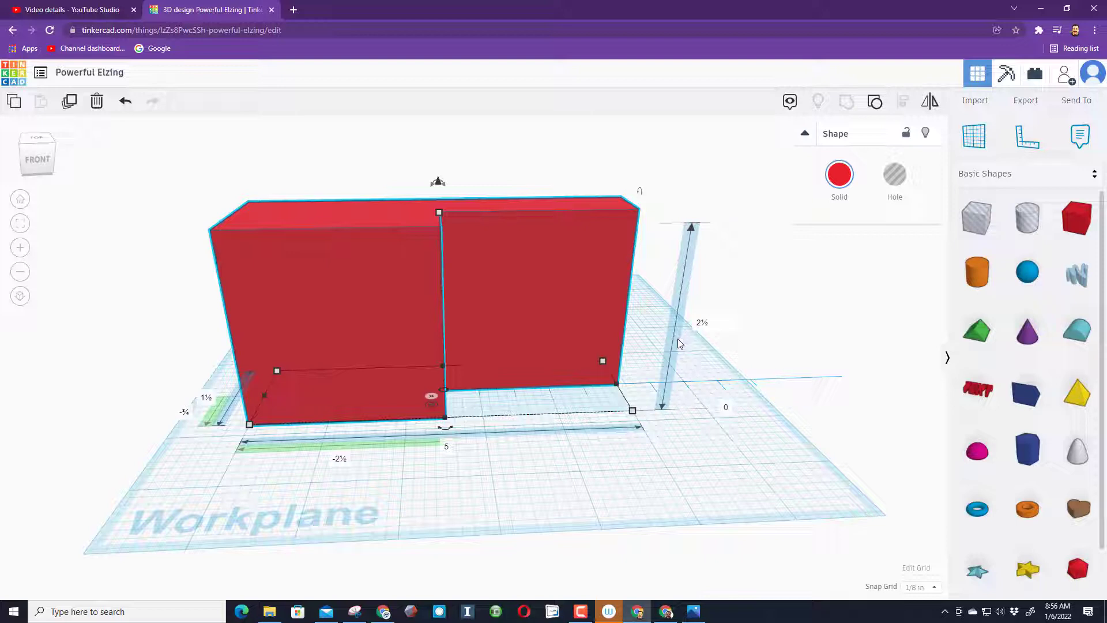
Rename the design from Powerful Elzing to 'Lesson mdh'
{"action": "left_click", "coordinate": [85, 80]}
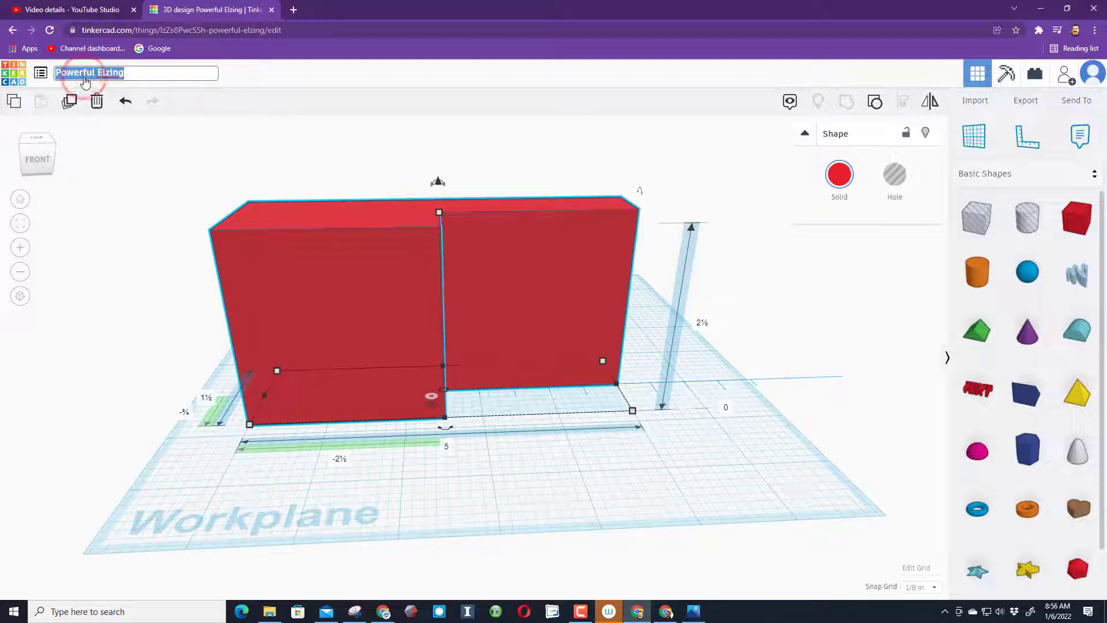
{"action": "key", "text": "BackSpace"}
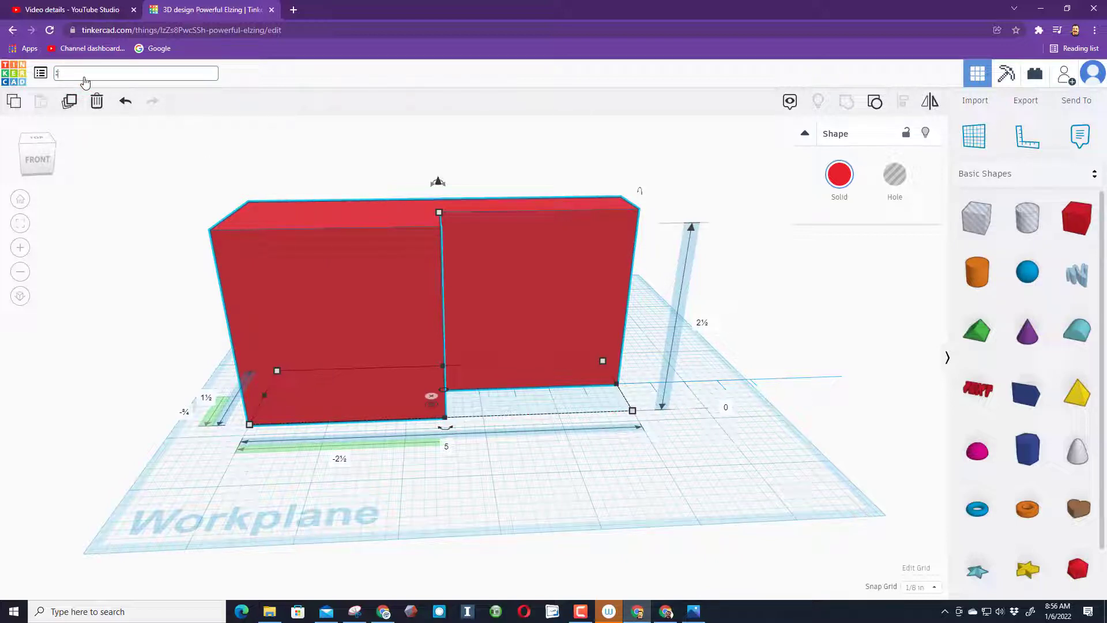
{"action": "type", "text": "Lesson"}
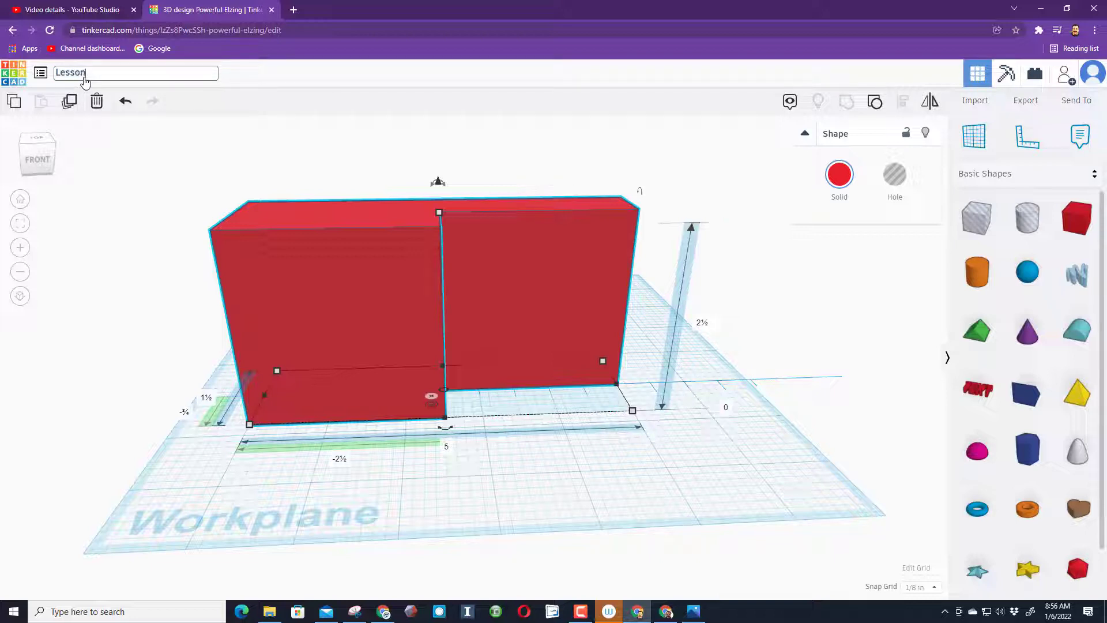
{"action": "type", "text": " mdh"}
{"action": "right_click_drag", "start_coordinate": [658, 311], "coordinate": [676, 355]}
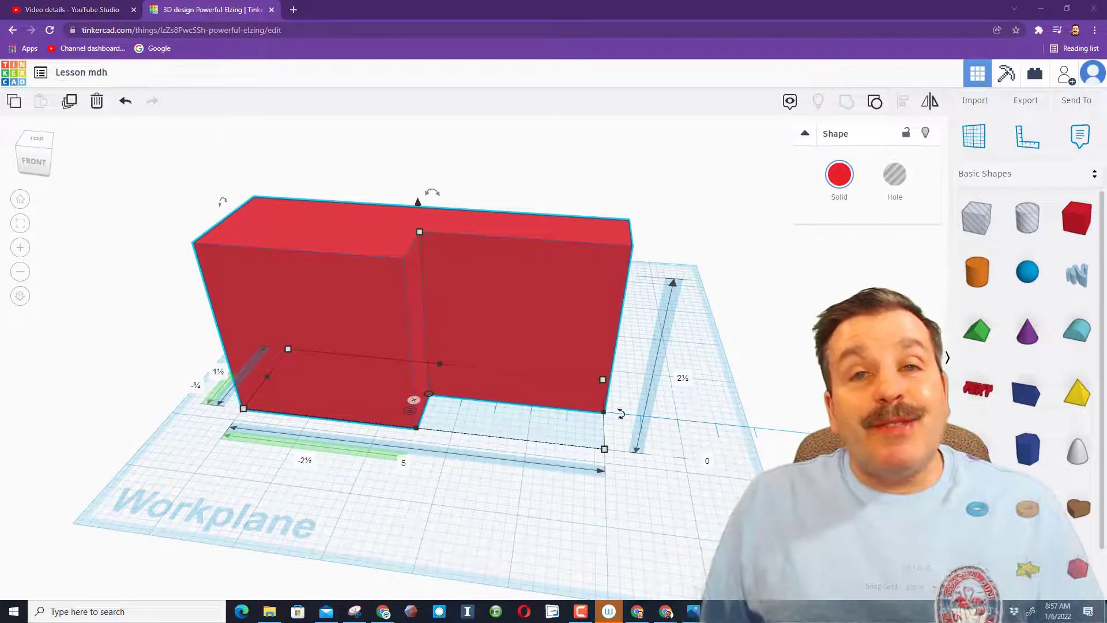